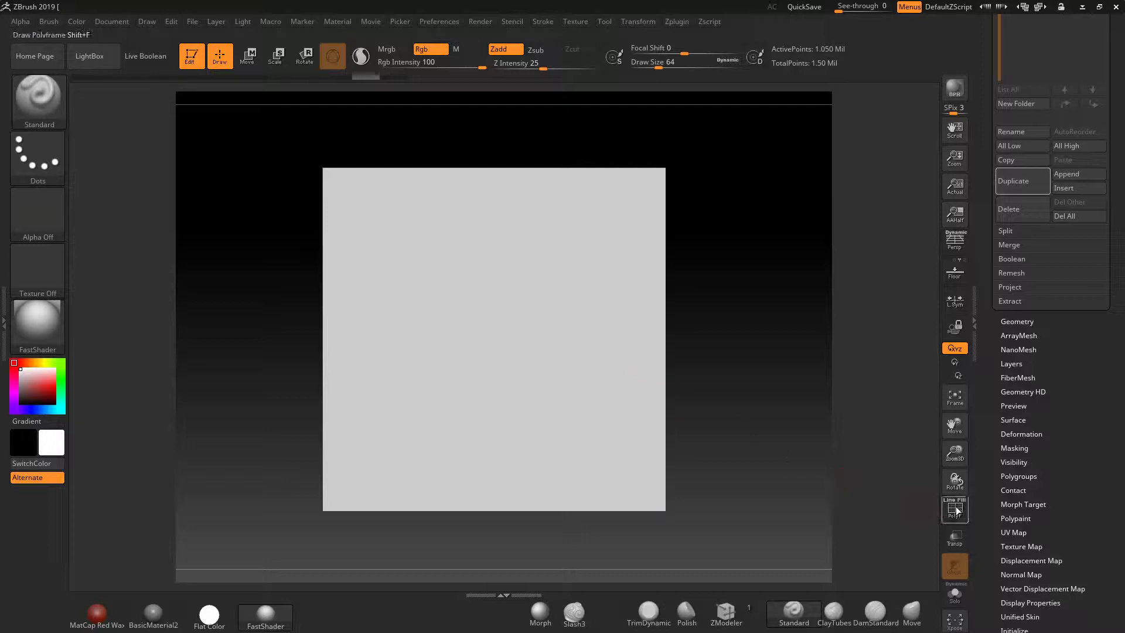
Step: Check the plane's polygroups with the polyframe display and activate its surface noise
left_click(954, 508)
left_click(954, 509)
left_click(1013, 420)
left_click(1003, 220)
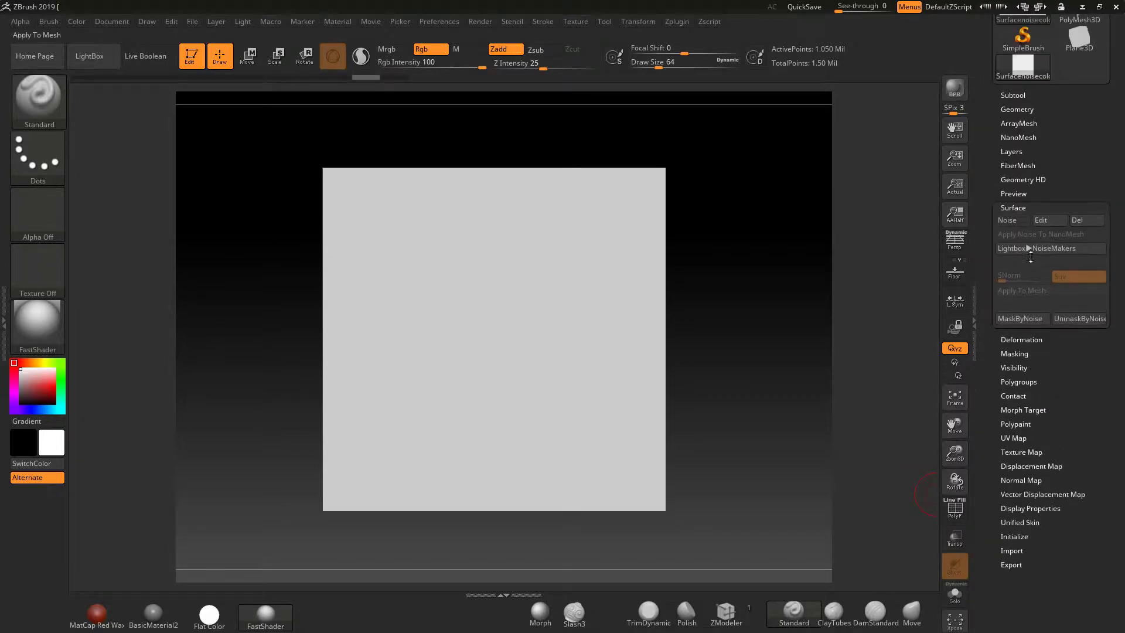
left_click(1004, 222)
left_click_drag(734, 342, 765, 372, "alt")
Step: Edit the surface noise, setting Mix Basic Noise to 0 and ColorBlend to 0, and accept the settings
left_click(1040, 220)
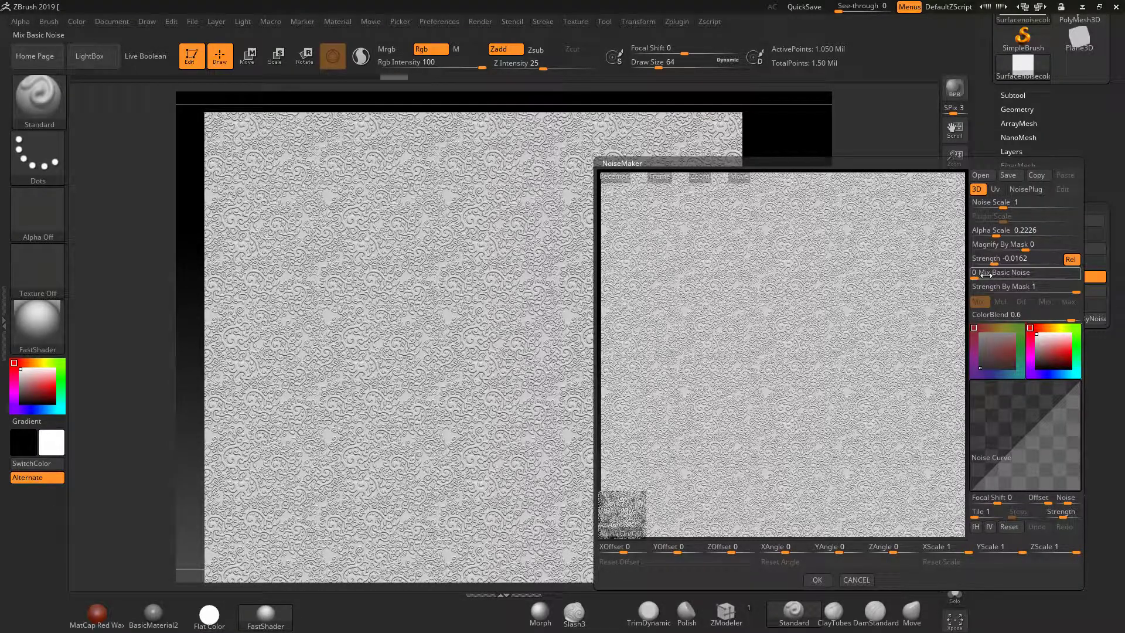
mouse_move(979, 276)
left_mouse_down()
mouse_move(1002, 275)
mouse_move(967, 280)
left_mouse_up()
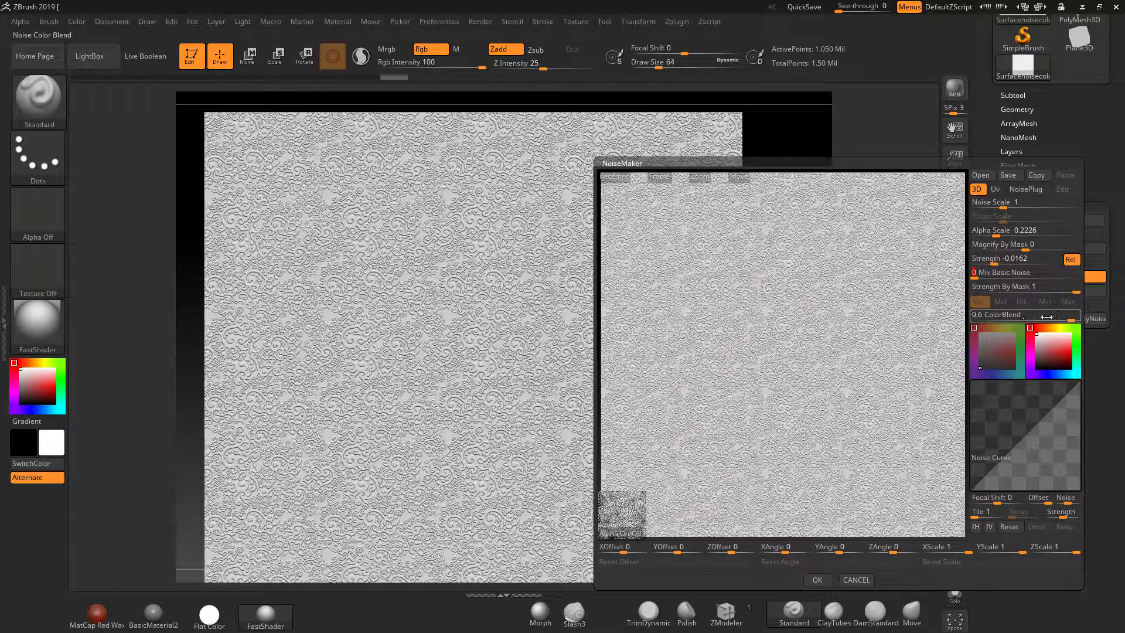
mouse_move(976, 315)
left_mouse_down()
mouse_move(986, 315)
mouse_move(967, 315)
left_mouse_up()
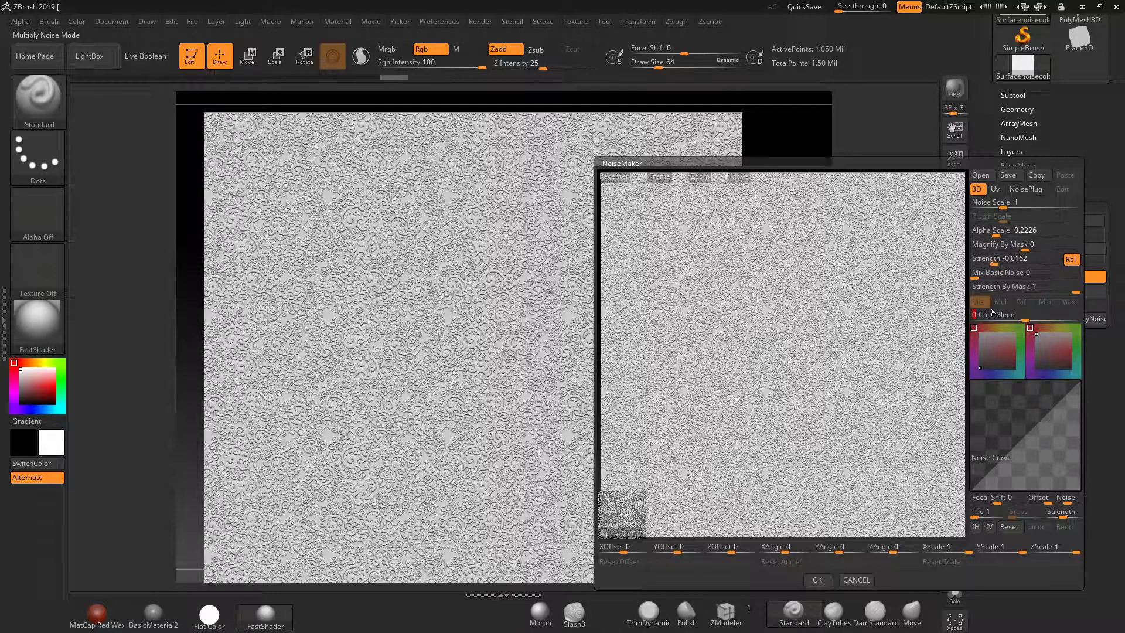
left_click(818, 580)
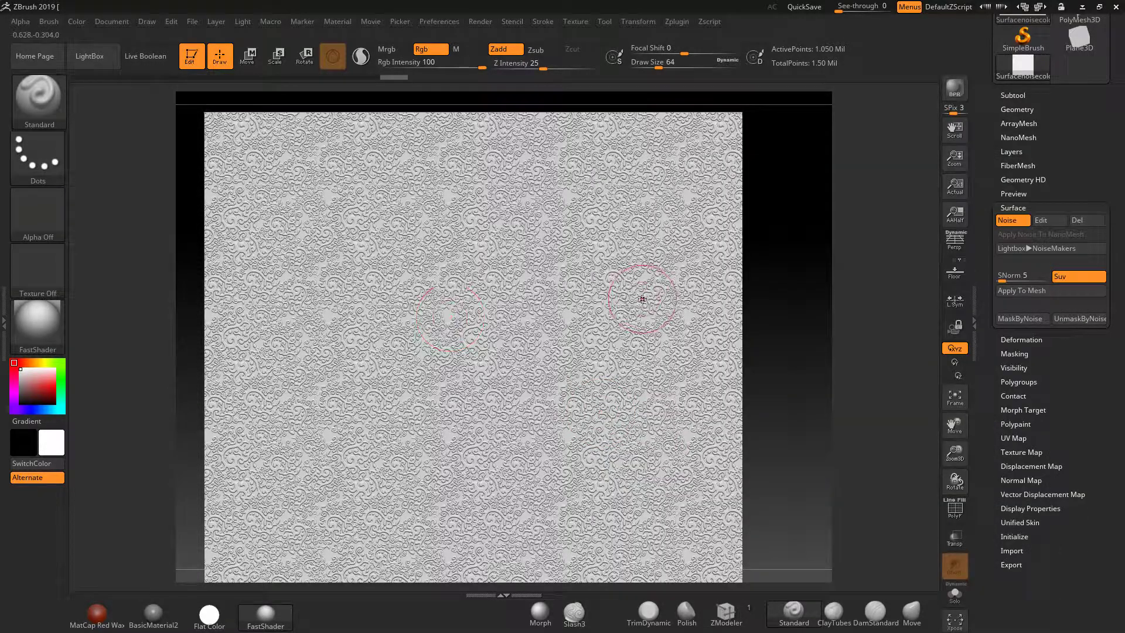
Step: Mask the plane by its noise, turn the masked area into a separate polygroup and clear the mask
left_click(1020, 318)
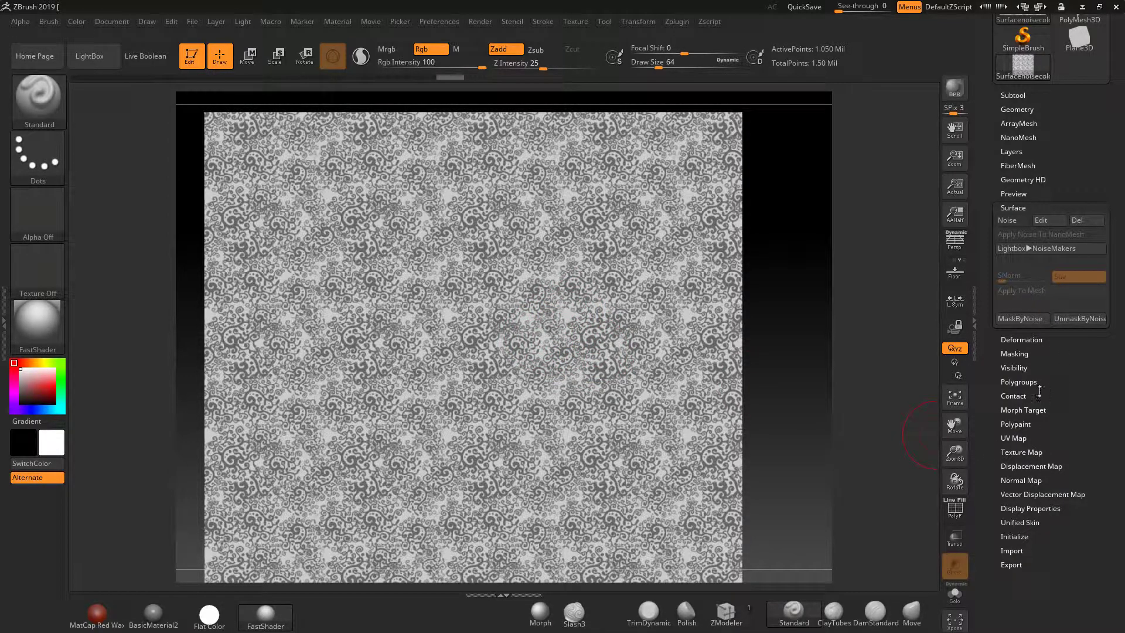
left_click(1020, 382)
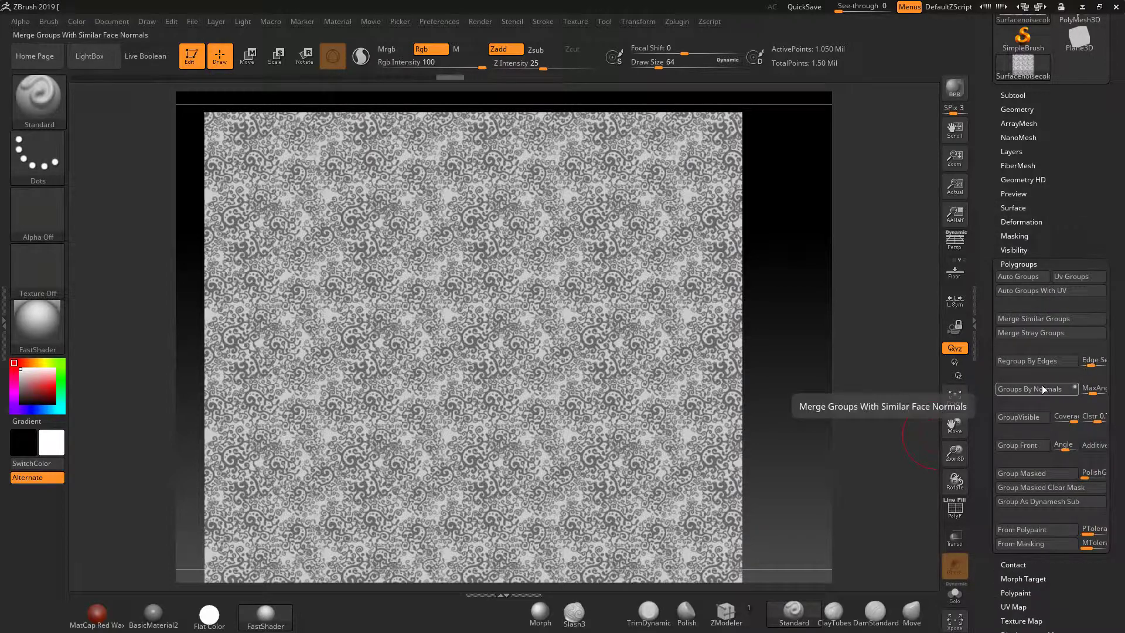
left_click(1021, 474)
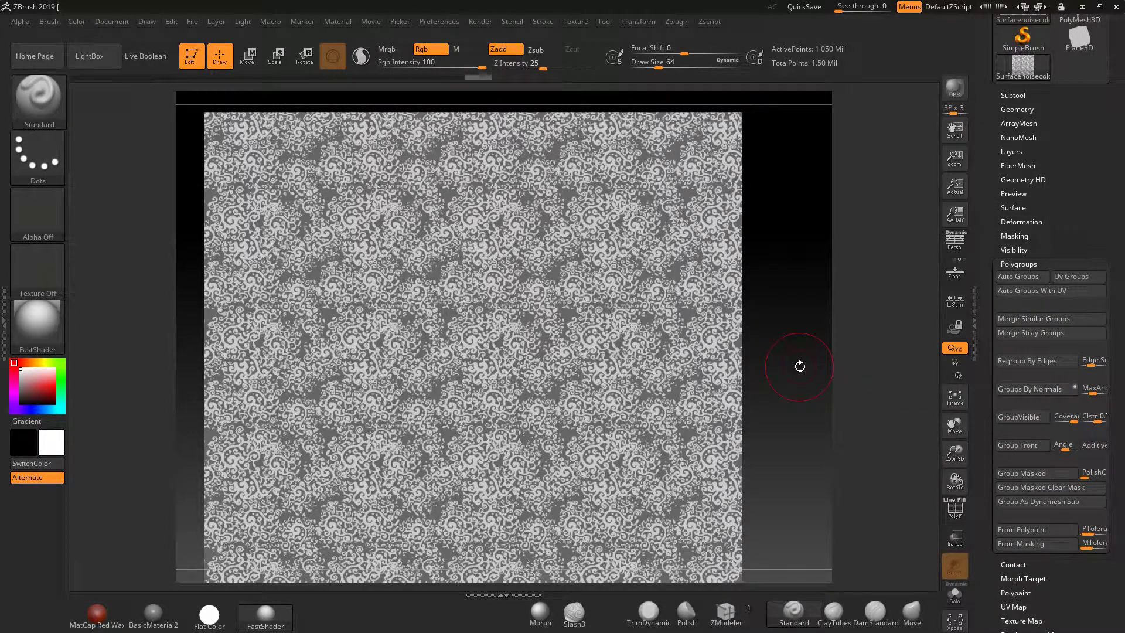
key("shift+f")
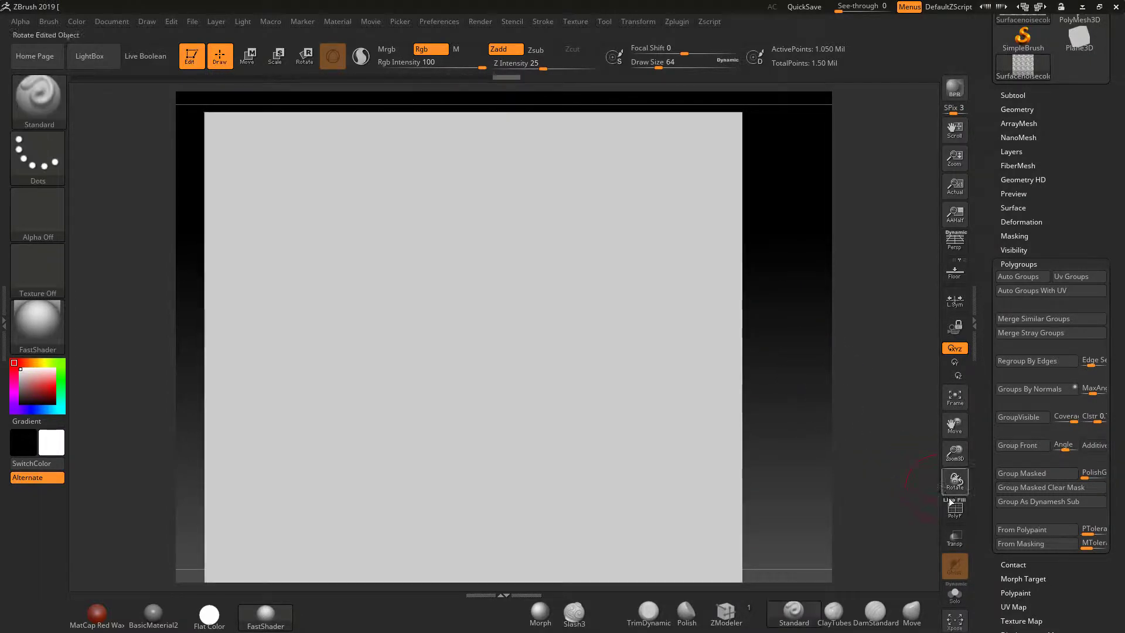
Step: Inspect the plane's polygroup split with the polyframe display, and hide the polyframe again
left_click(959, 512)
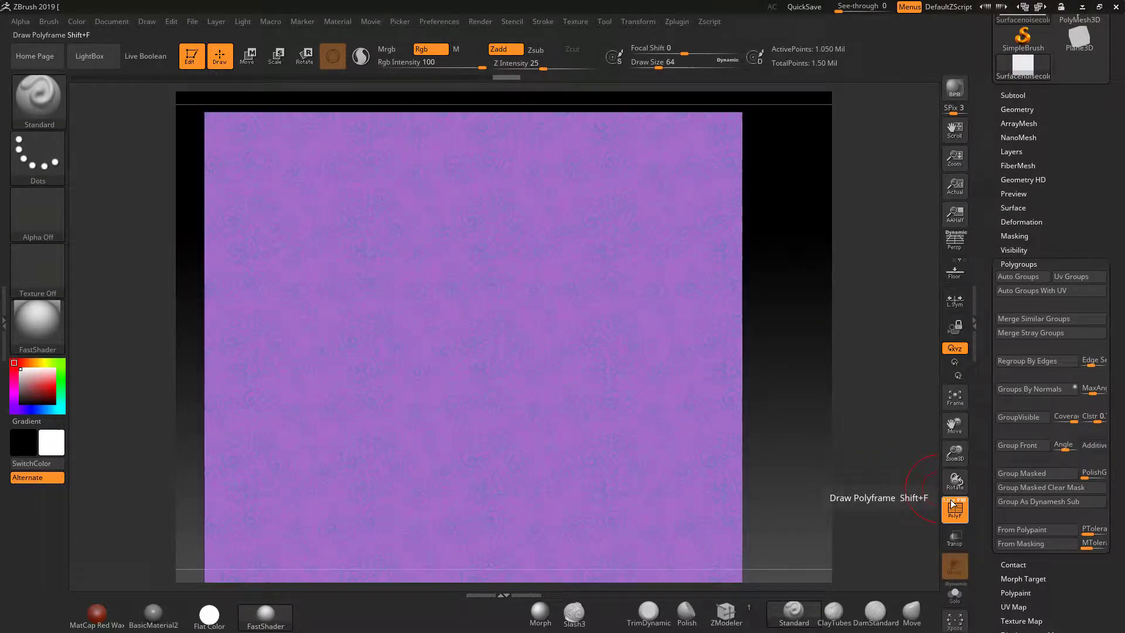
left_click(949, 500)
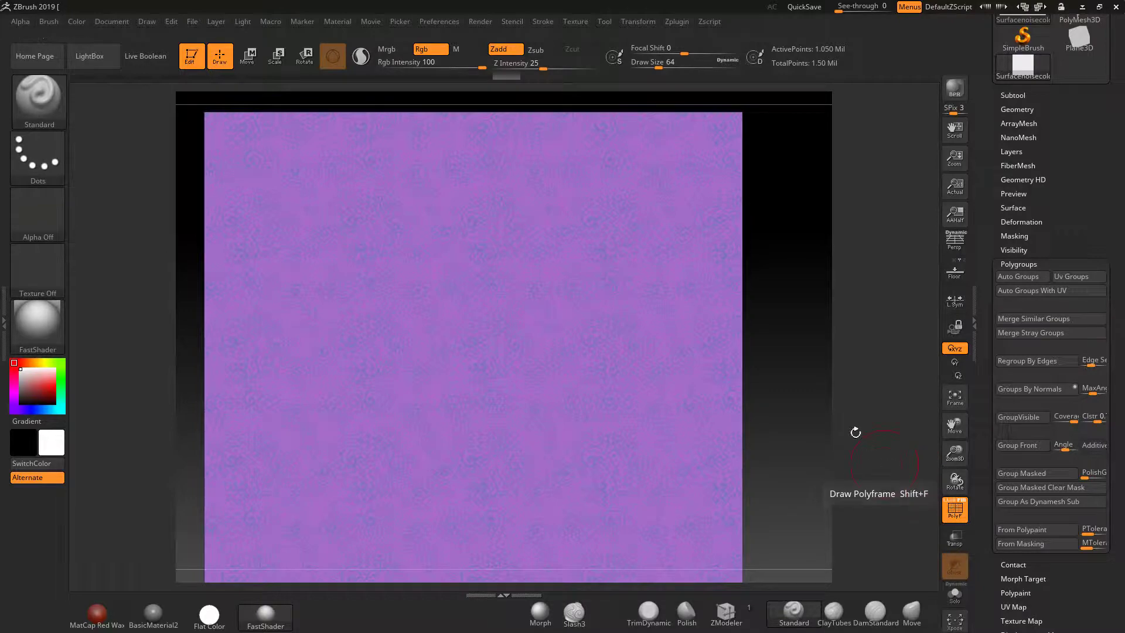
left_click_drag(829, 417, 804, 404, "alt")
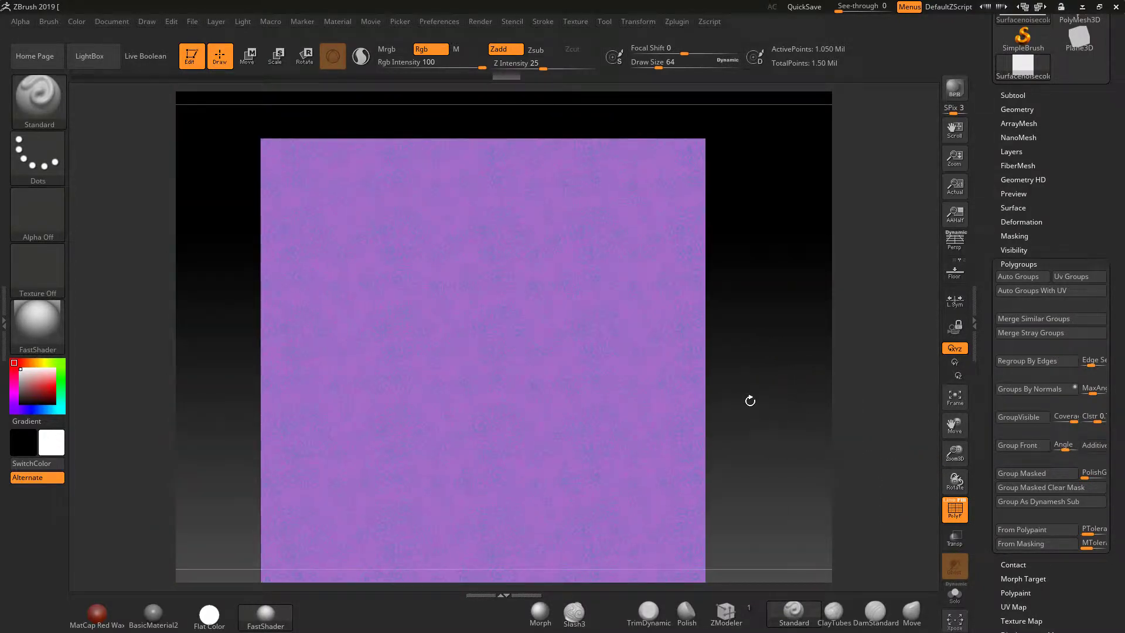
left_click(954, 508)
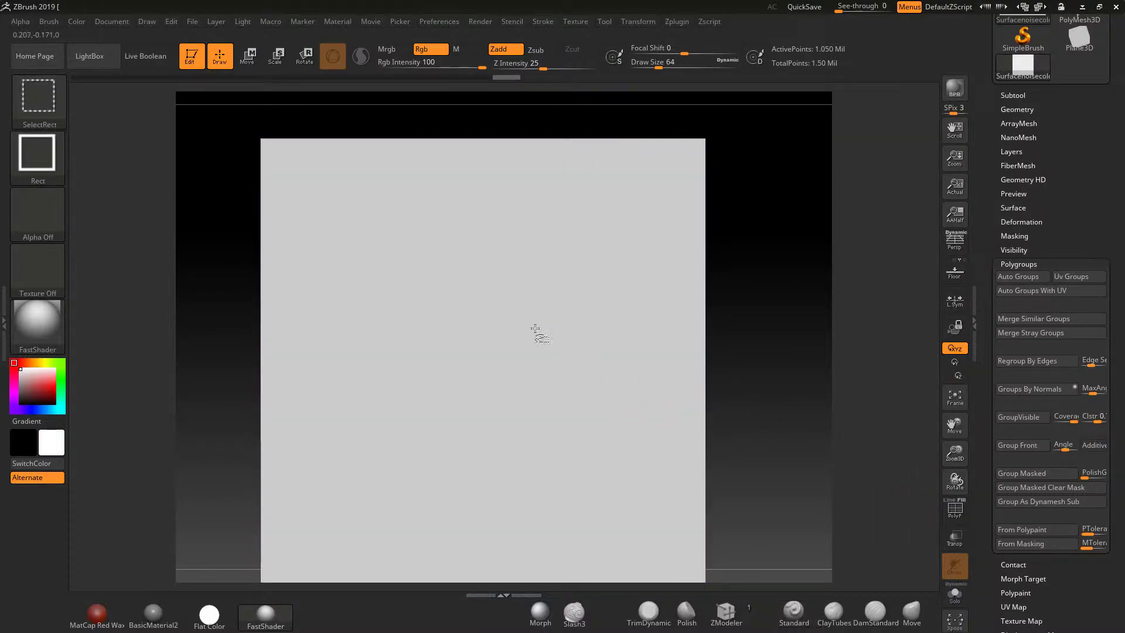
Step: Isolate the swirl-pattern polygroup and fill it with red
left_click(534, 328, "ctrl+shift")
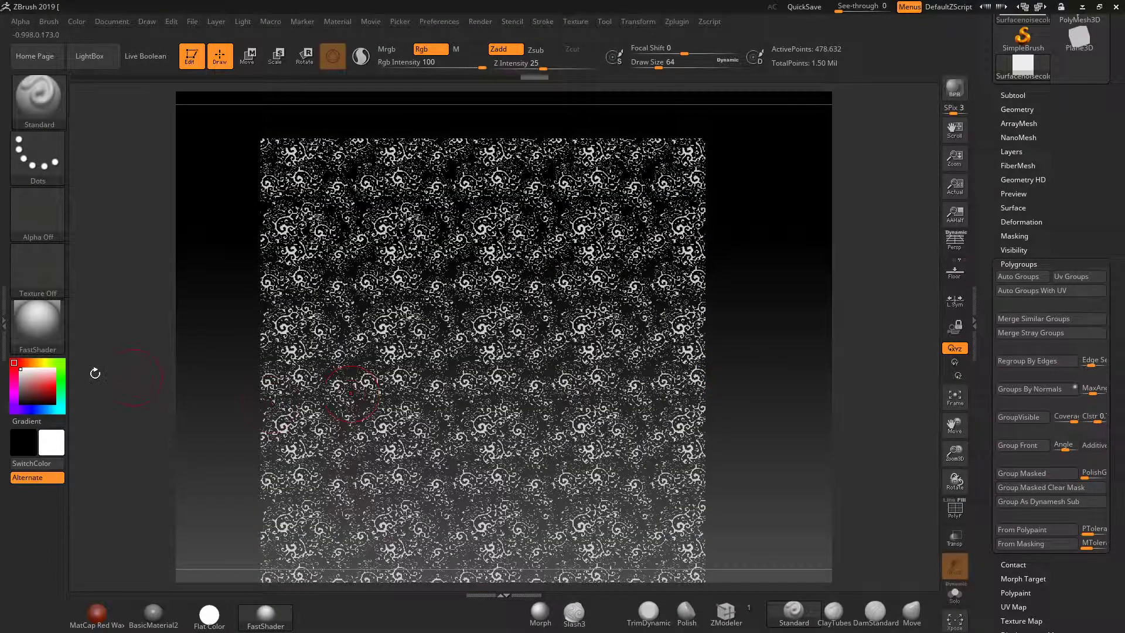
left_click(54, 388)
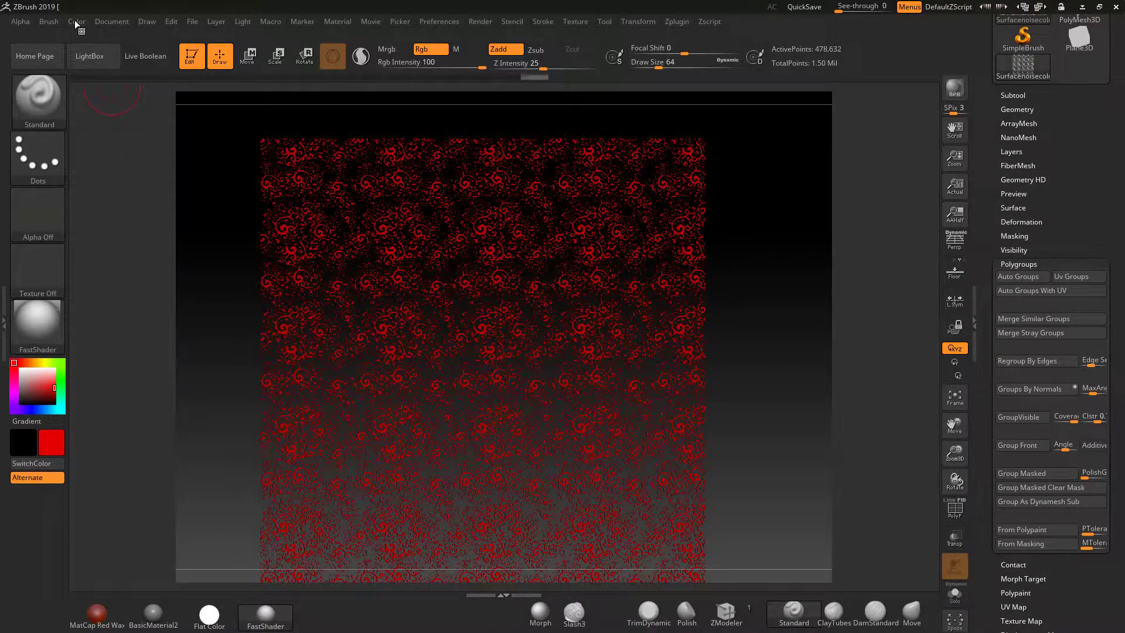
left_click(76, 22)
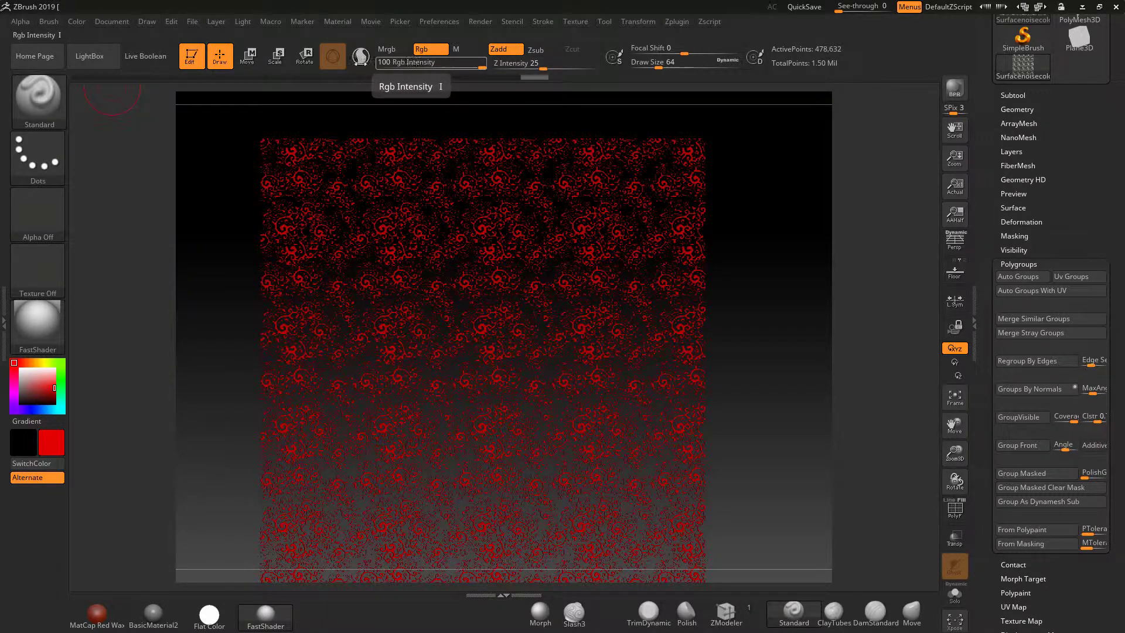
left_click(82, 25)
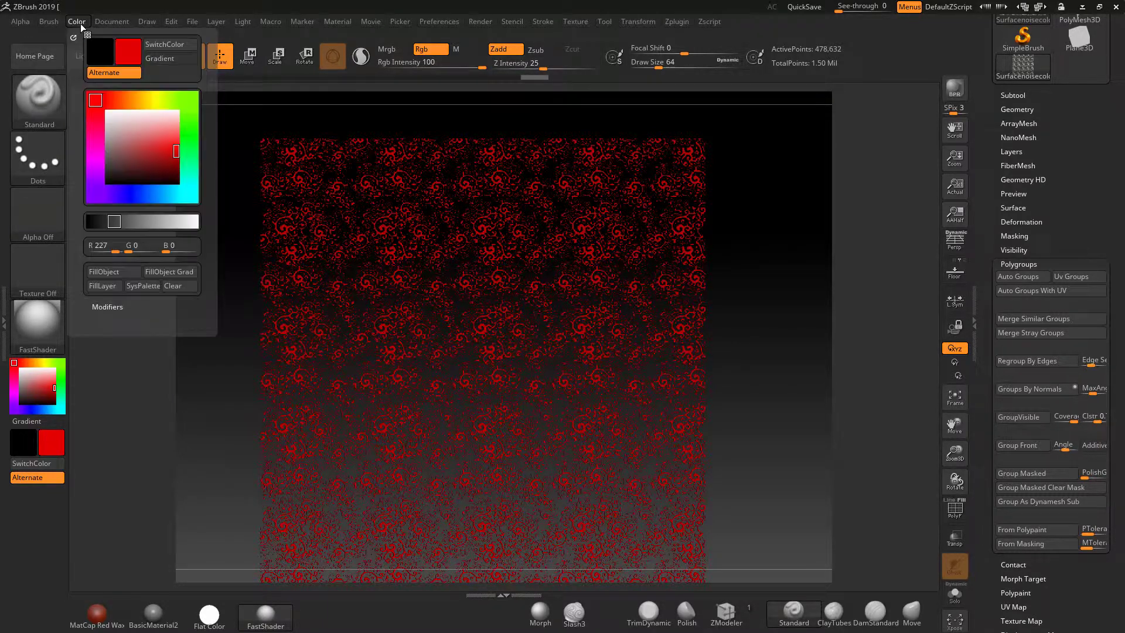
left_click(104, 271)
Step: Invert the visibility to the other polygroup, fill it with blue and show the whole plane
left_click_drag(810, 325, 831, 374, "ctrl+shift")
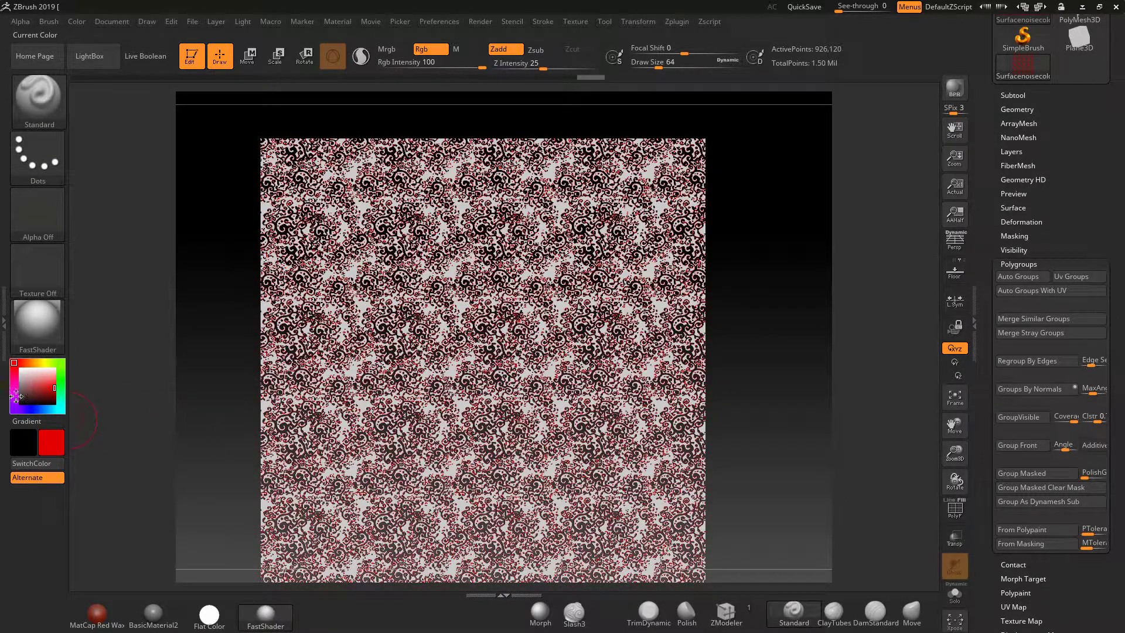
left_click_drag(21, 406, 28, 410)
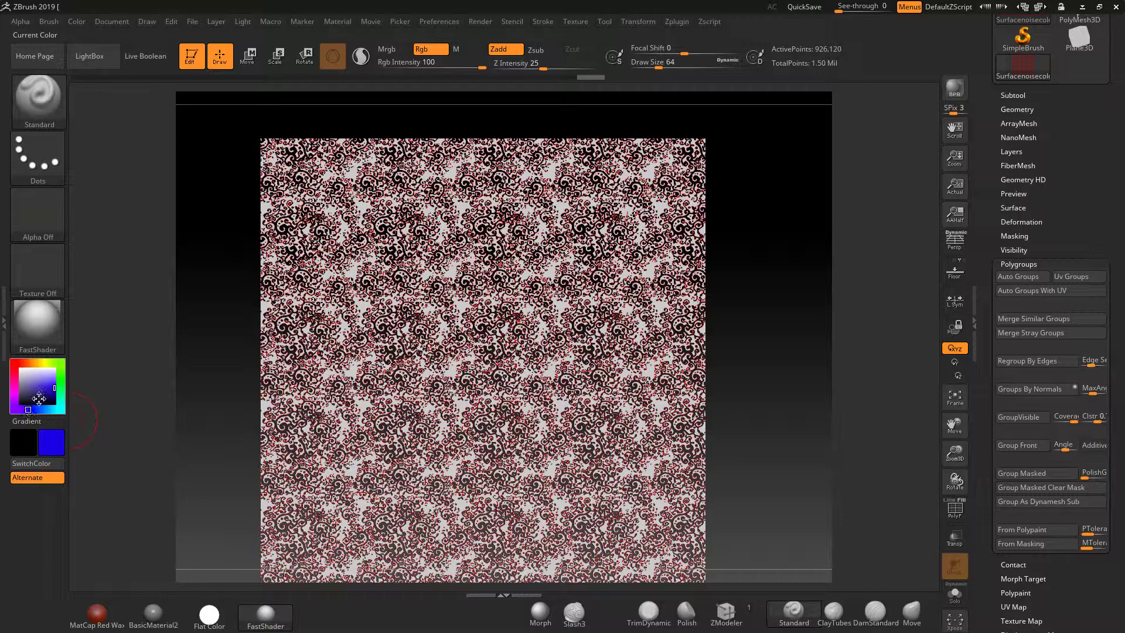
left_click(76, 22)
left_click(101, 273)
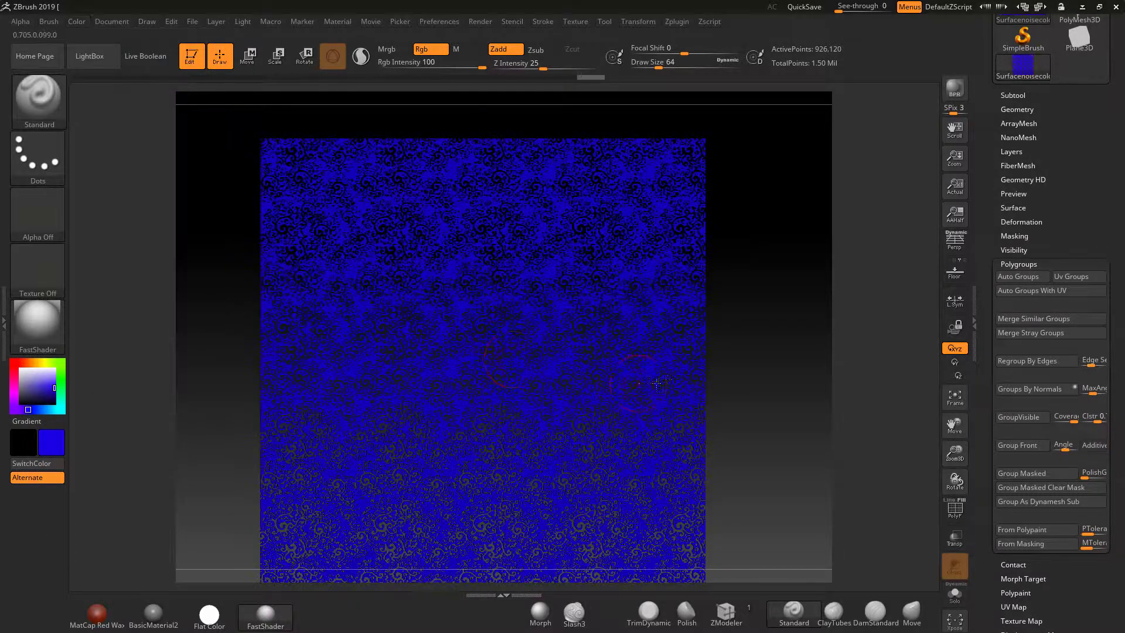
left_click_drag(786, 317, 884, 455, "ctrl")
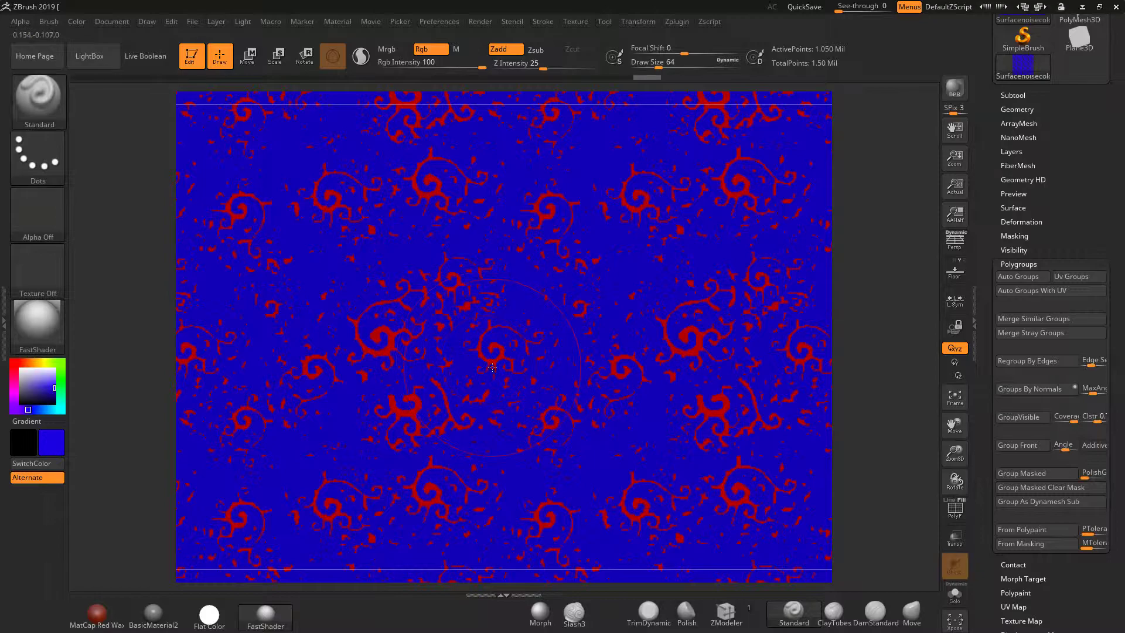
Step: Compare the red and blue paint with the polygroups over the whole plane using the polyframe display
left_click_drag(847, 367, 779, 258, "alt")
left_click(963, 517)
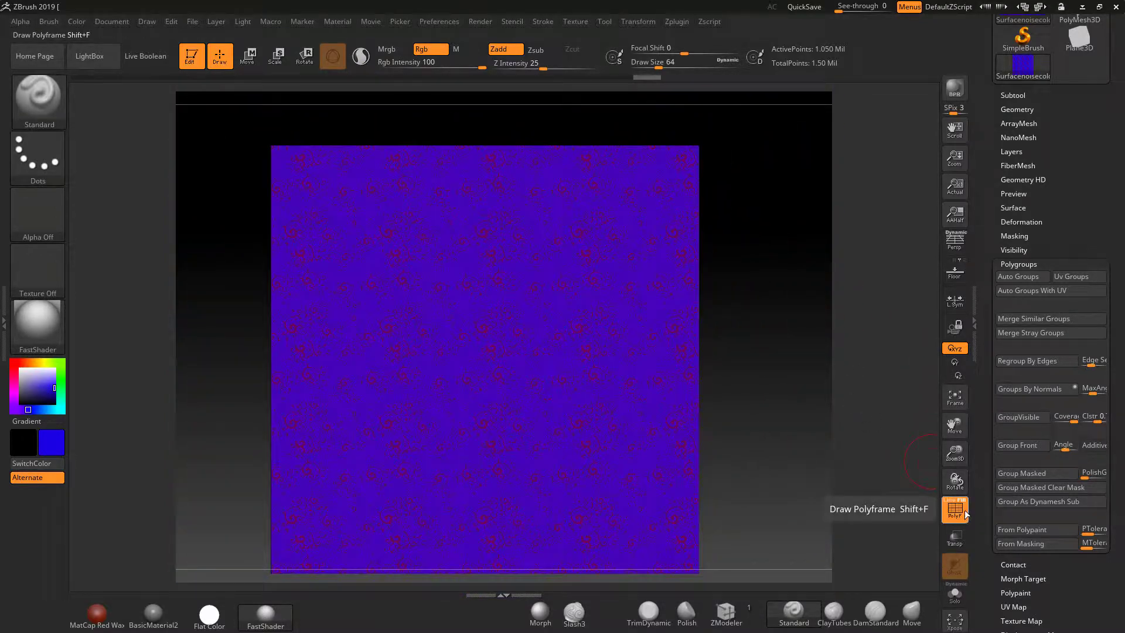
left_click(963, 518)
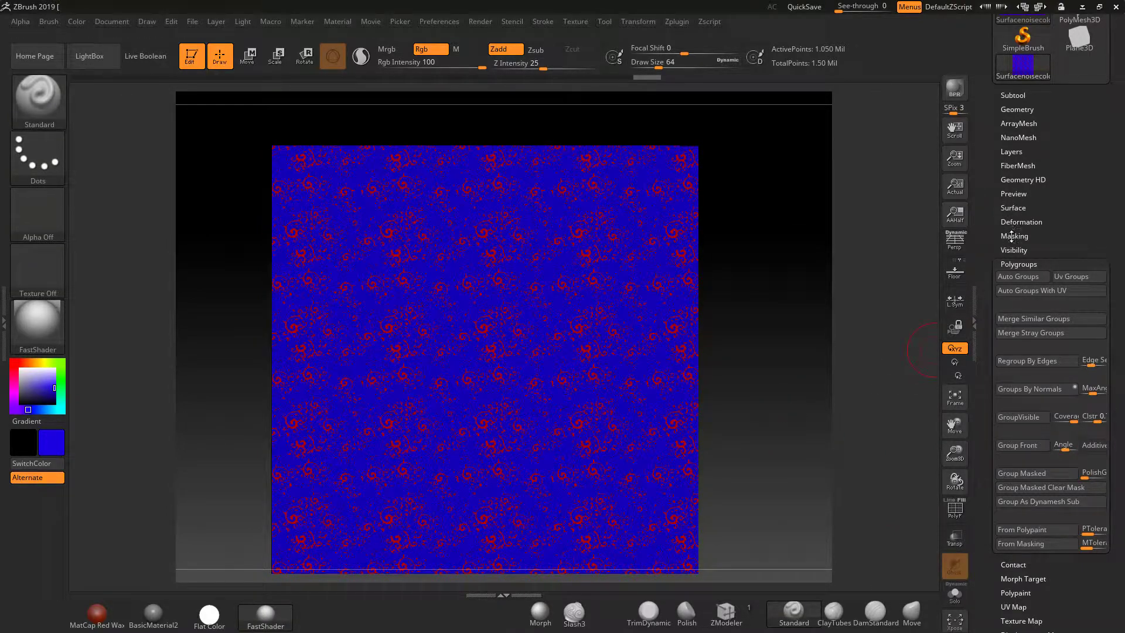
Step: Hide the polypaint on the Surfacenoisecolour subtool and display it in white with BasicMaterial2
left_click(1022, 92)
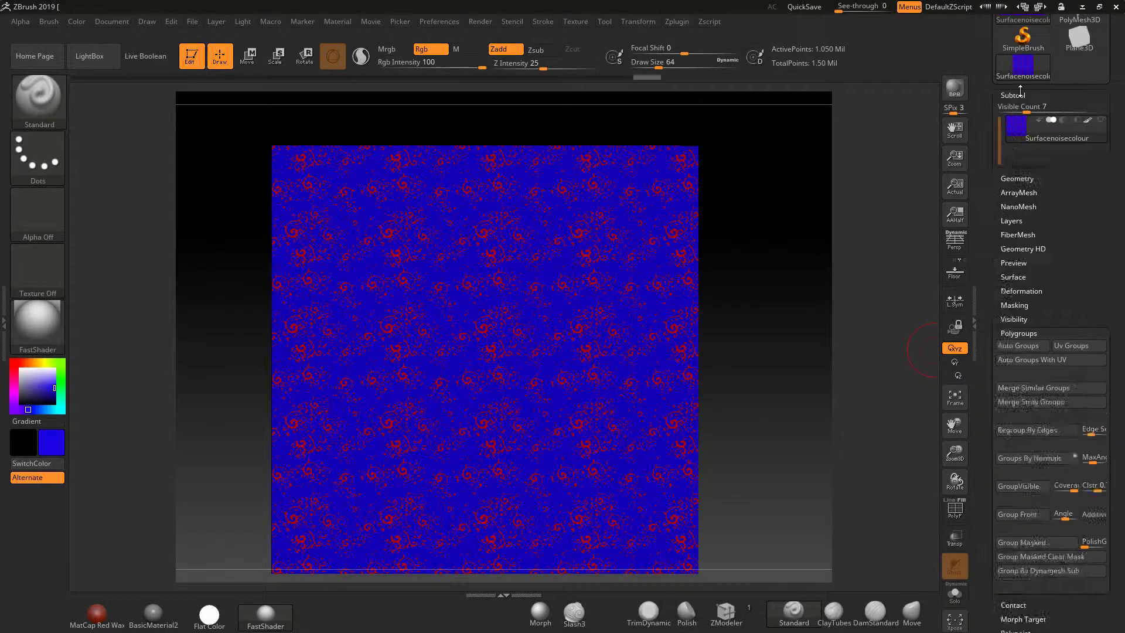
left_click(1091, 122)
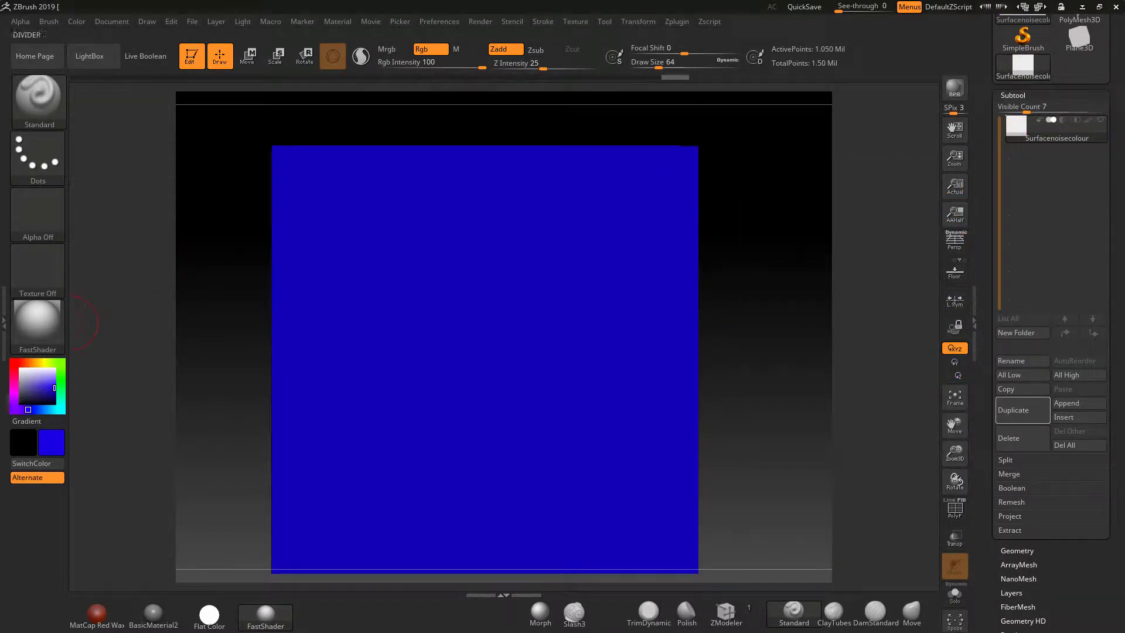
left_click_drag(31, 385, 19, 366)
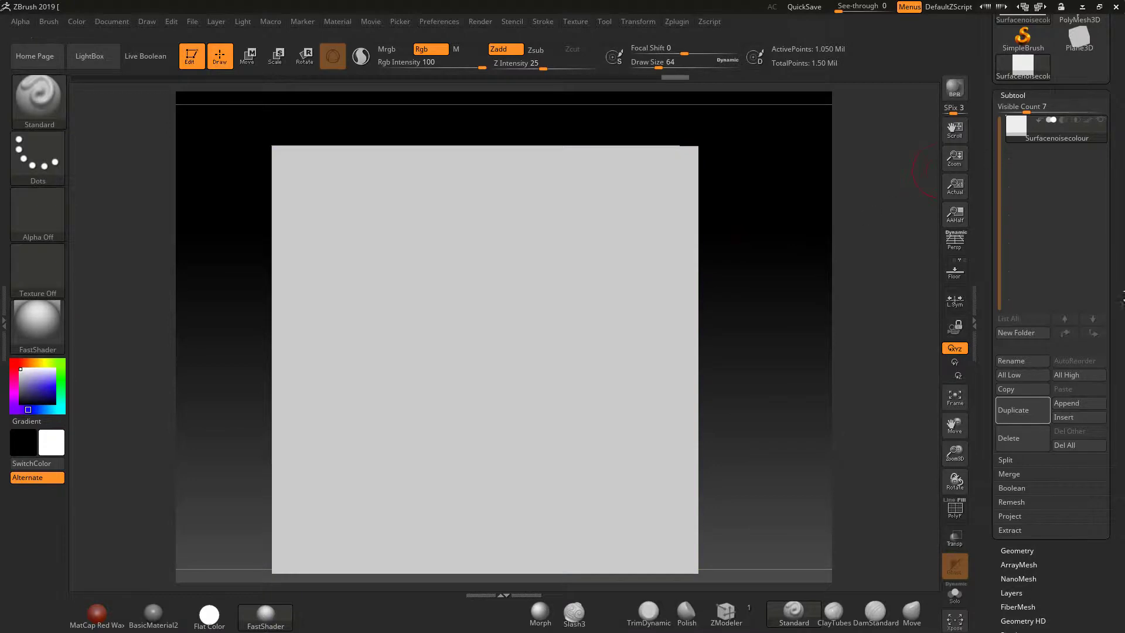
left_click_drag(1115, 294, 1116, 165)
left_click(164, 611)
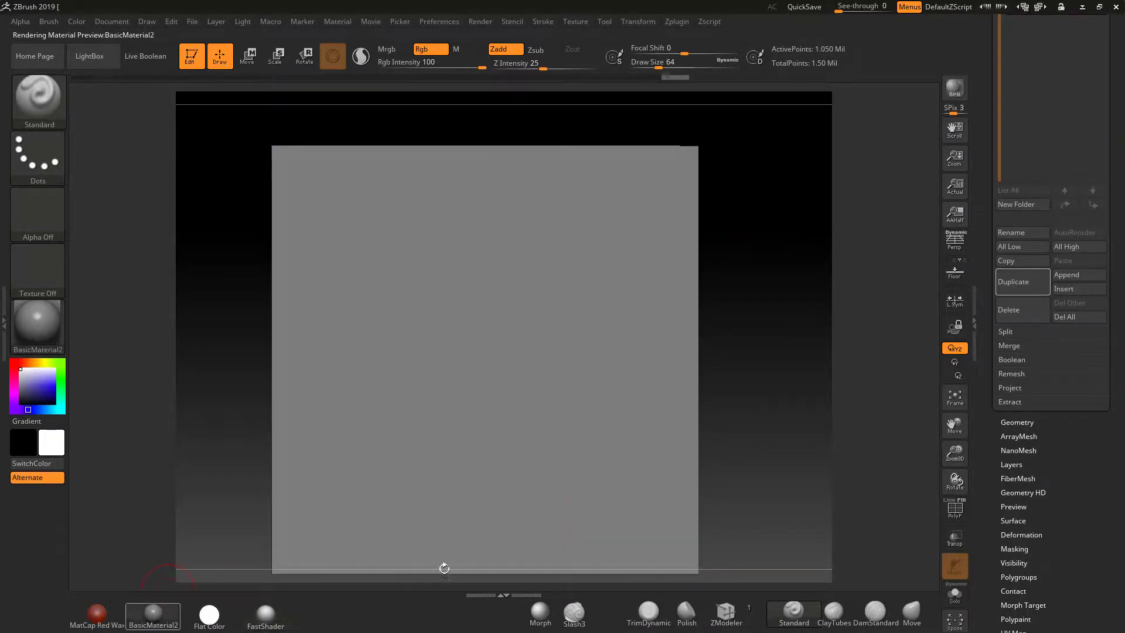
Step: Activate the surface noise again and apply it to the mesh as real relief
mouse_move(1075, 425)
left_mouse_down()
mouse_move(1087, 372)
mouse_move(1075, 421)
left_mouse_up()
left_click(1027, 384)
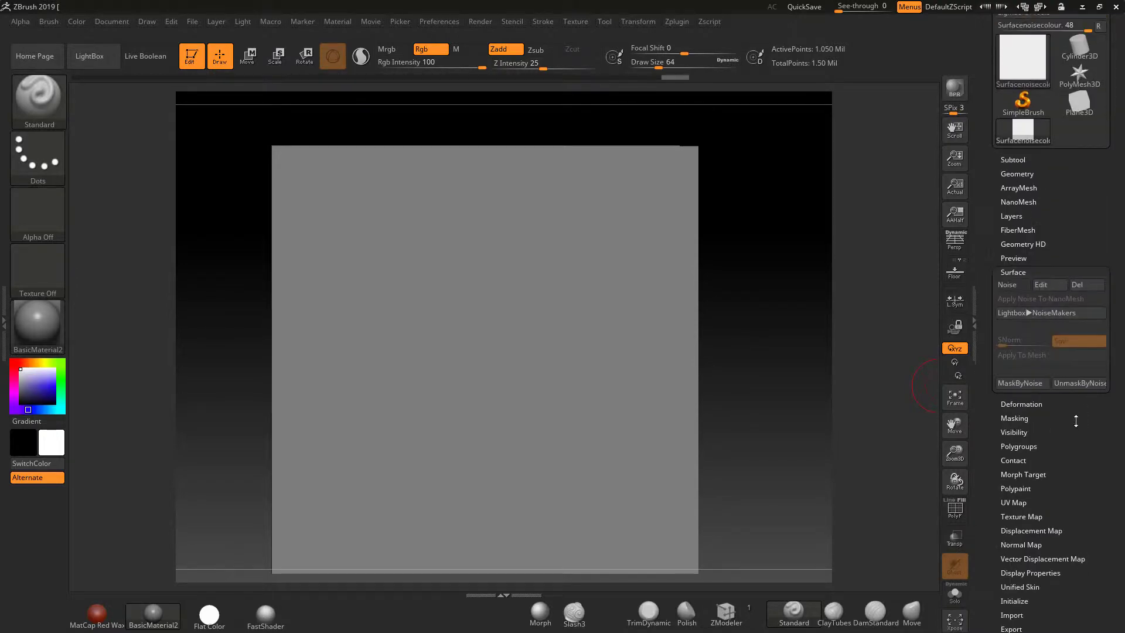
left_click(1016, 286)
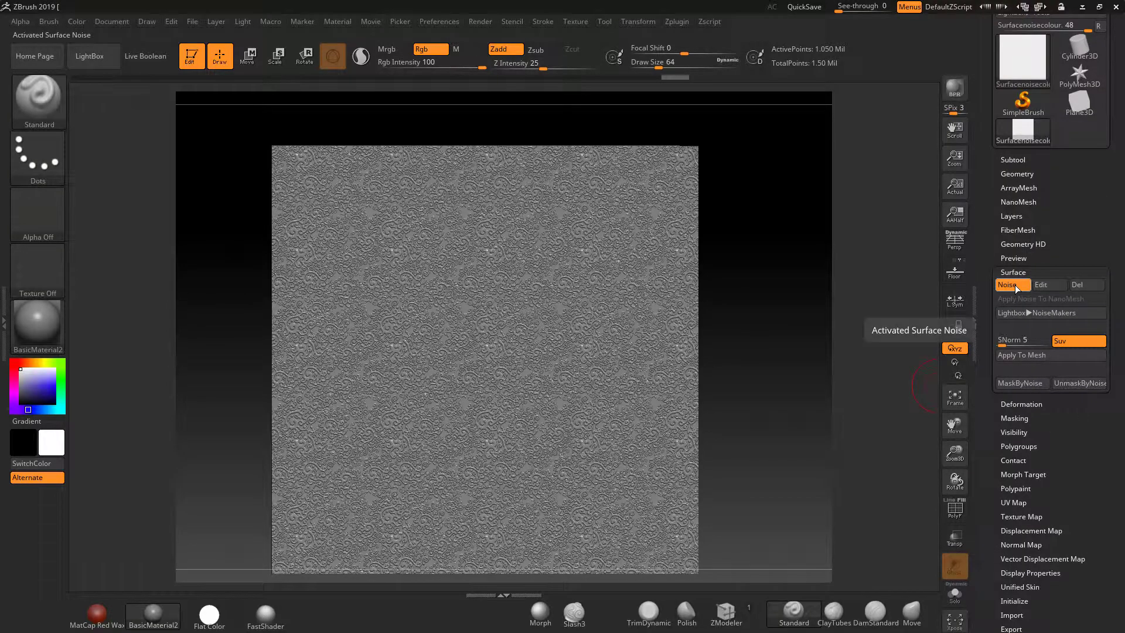
left_click(1020, 356)
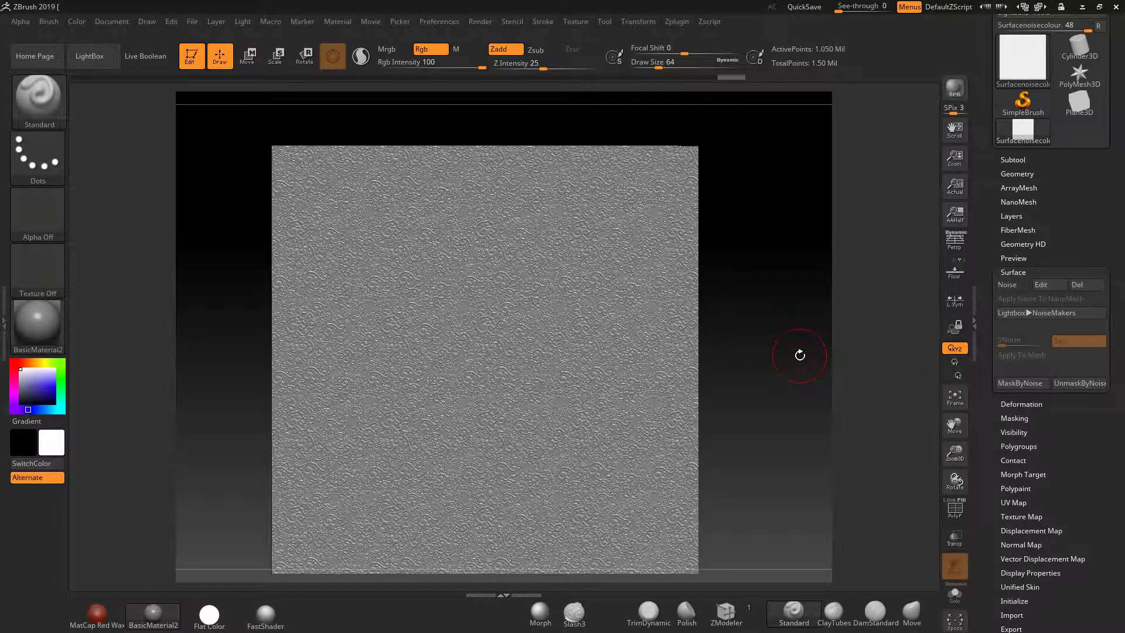
Step: Turn the subtool's polypaint display back on to view the red and blue colours over the relief
left_click_drag(792, 357, 796, 343)
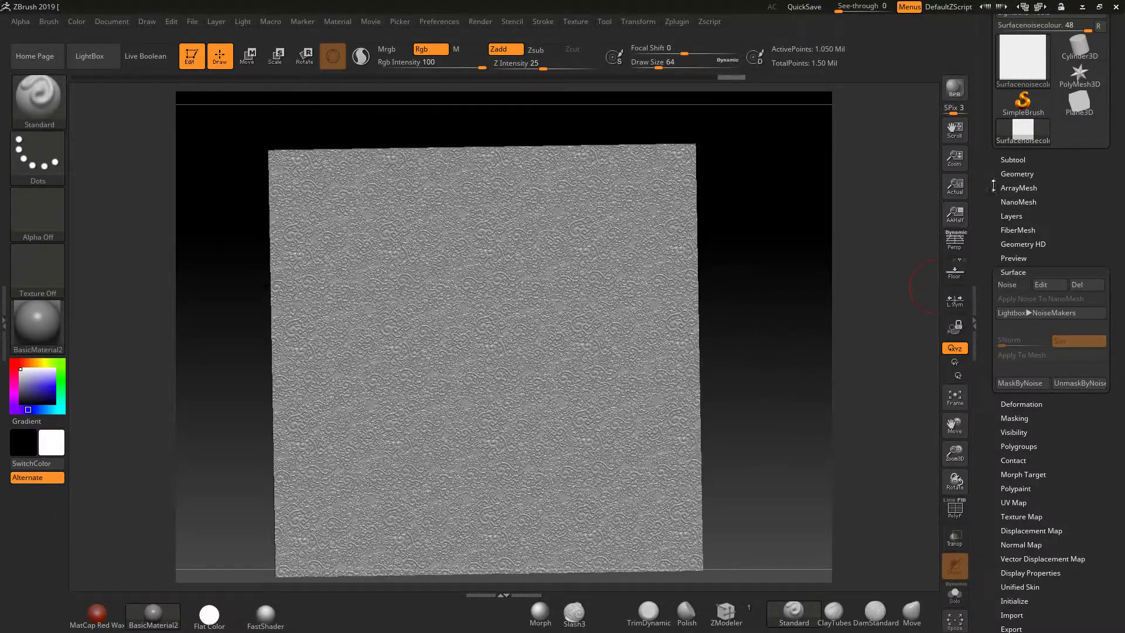
left_click(1013, 159)
left_click(1087, 187)
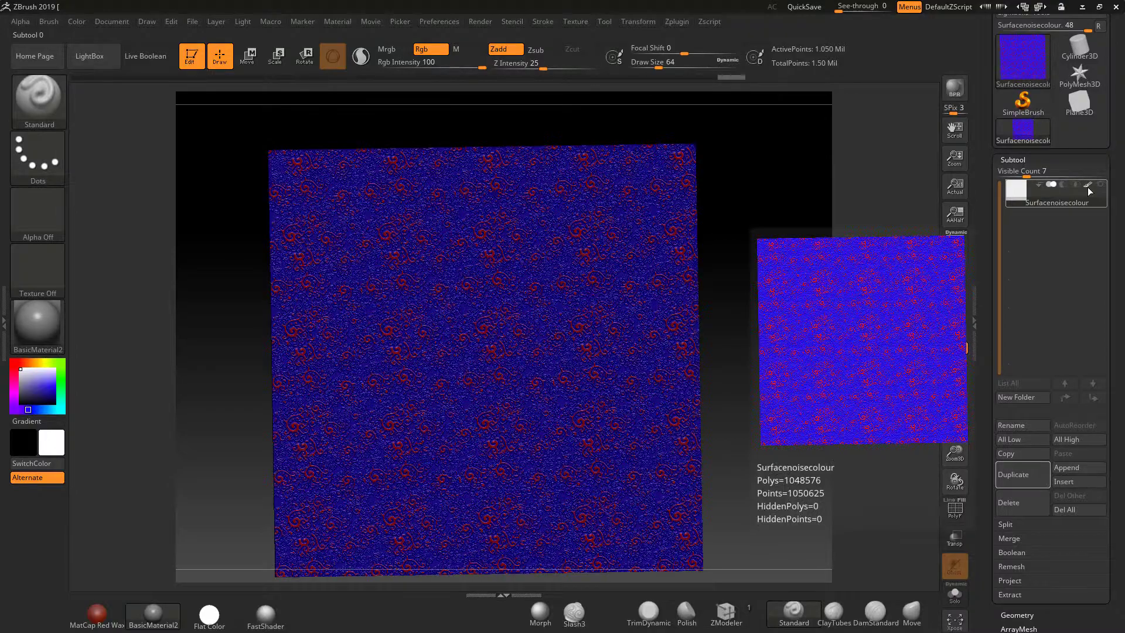
left_click_drag(795, 313, 843, 423, "alt")
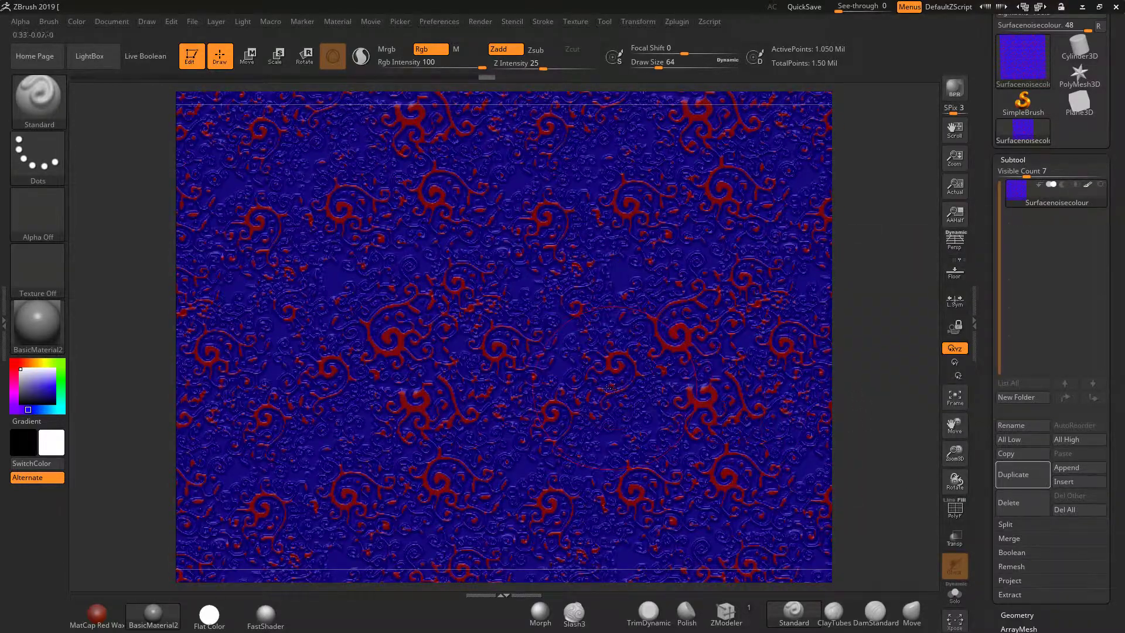
Step: Isolate the raised swirl-pattern polygroup on the painted plane
key("ctrl+shift")
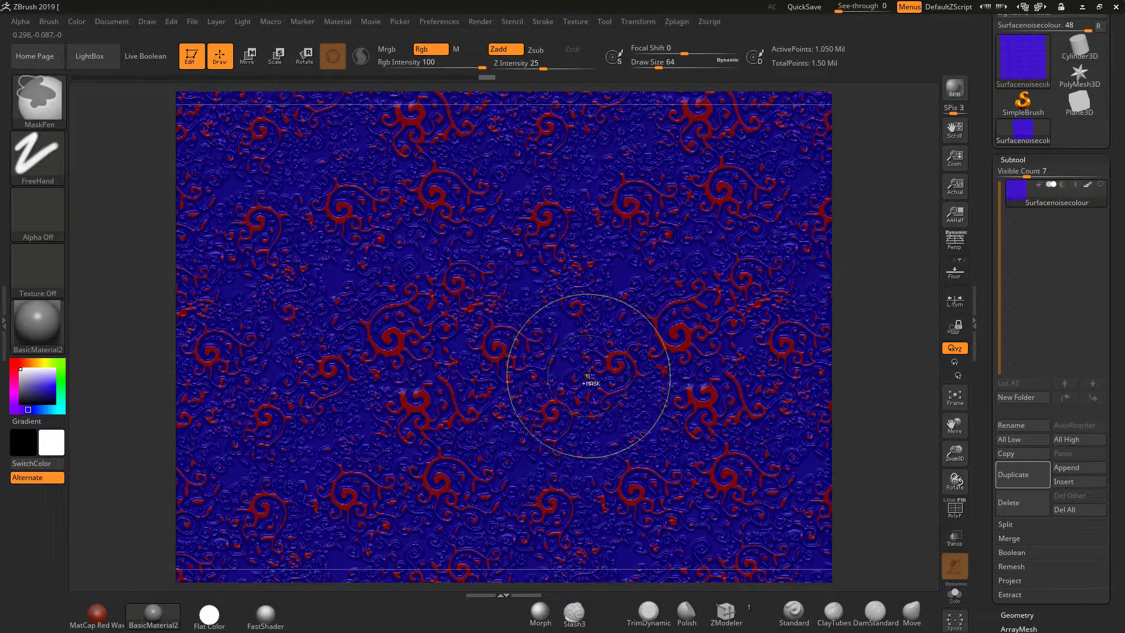
left_click(615, 370, "ctrl+shift")
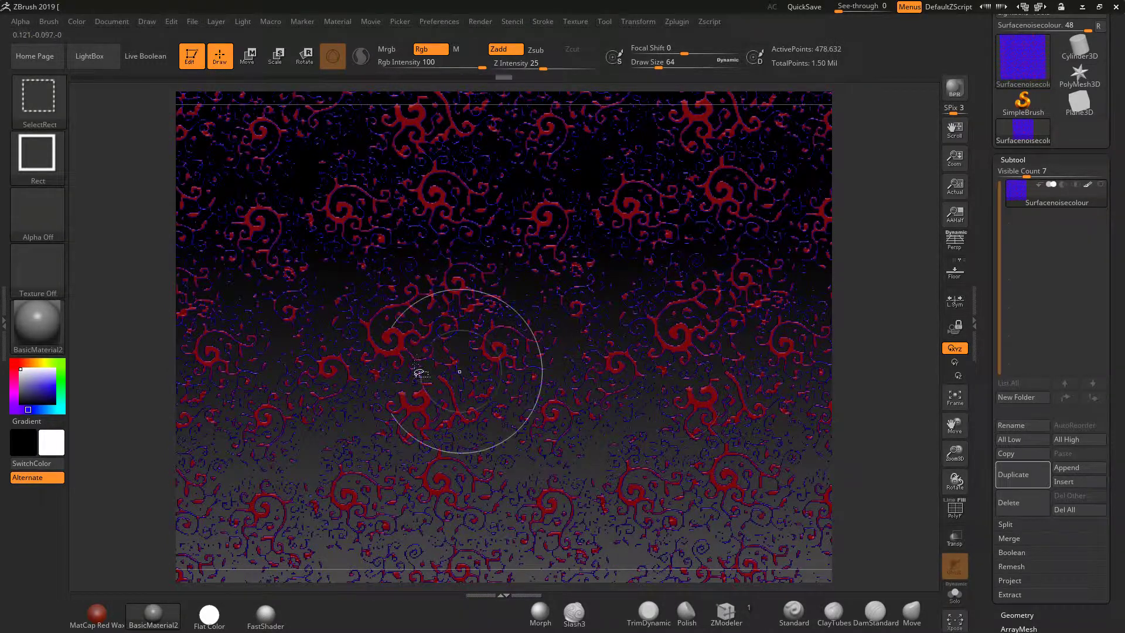
Step: Fill the isolated swirl polygroup with pure red (R 255, G 0, B 0) and show the whole plane again
left_click(15, 366)
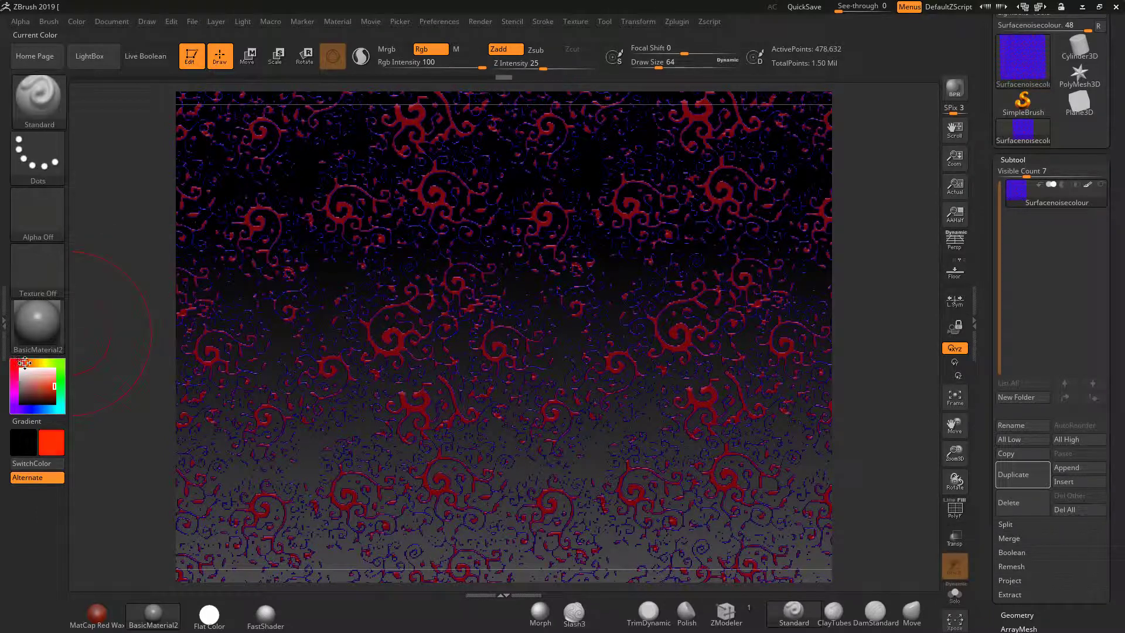
left_click(76, 23)
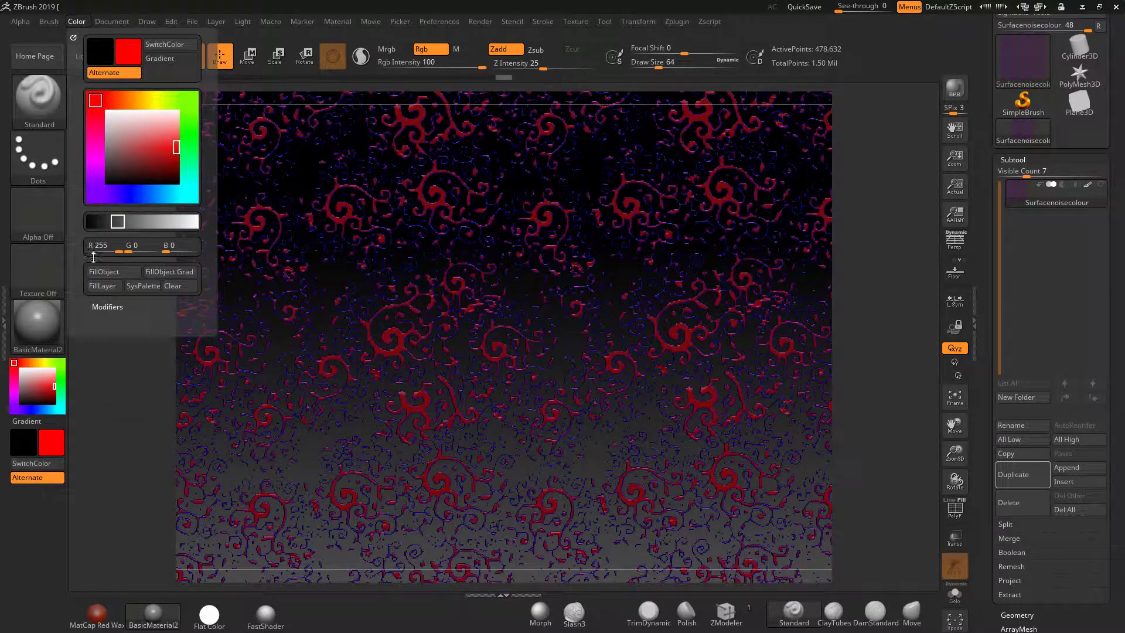
left_click(113, 272)
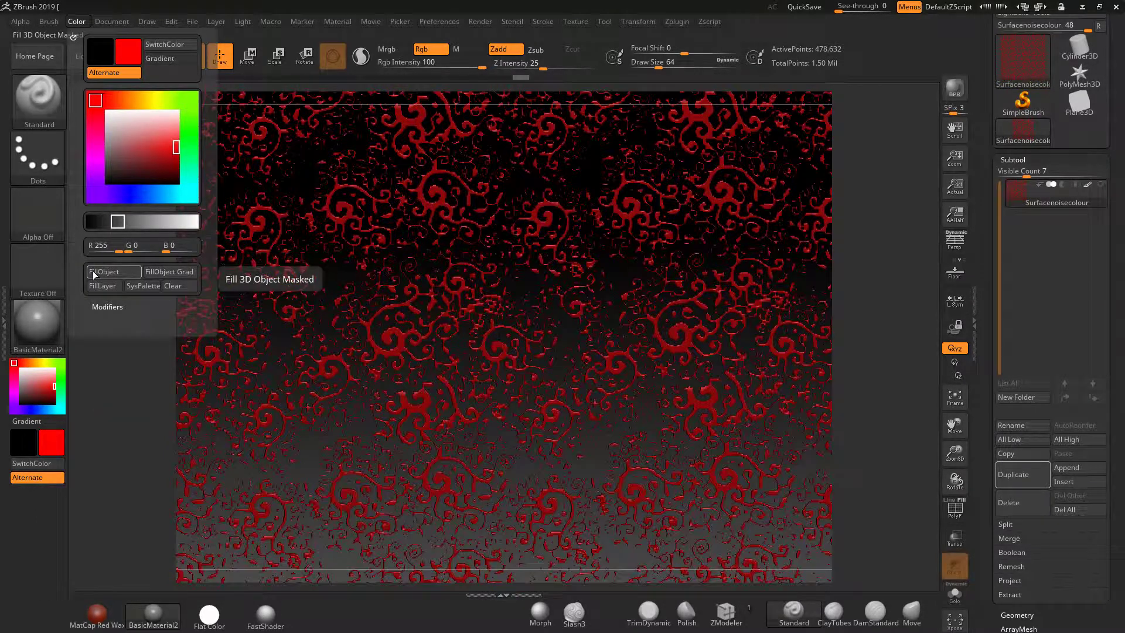
left_click(881, 326, "ctrl+shift")
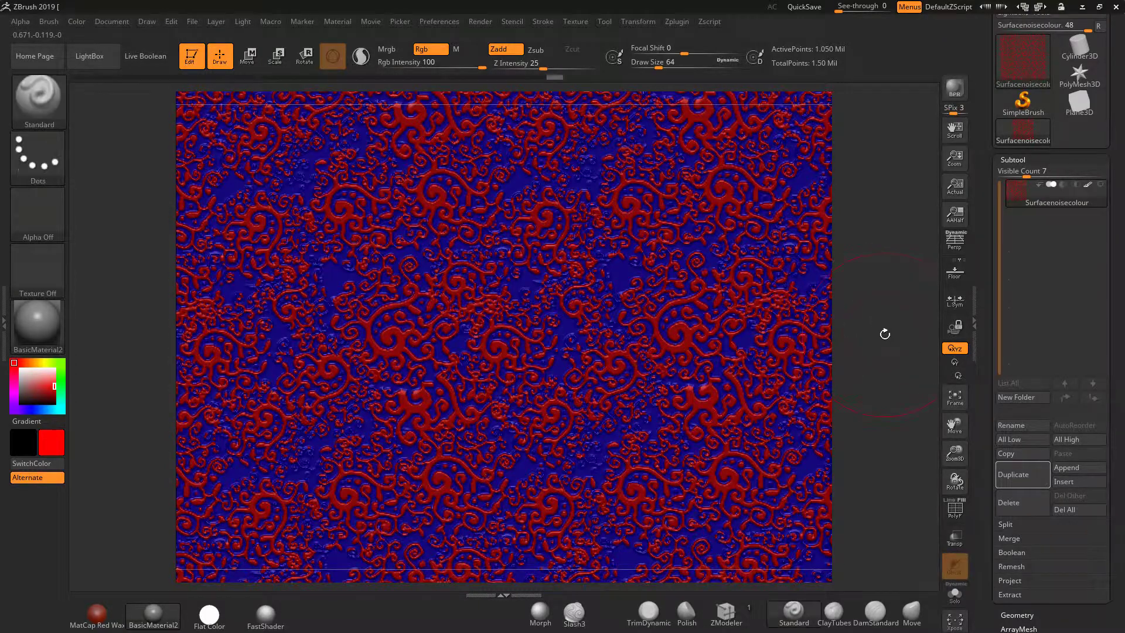
Step: Isolate the blue background polygroup, mask it completely and bring the red swirls back into view
left_click_drag(885, 334, 739, 280, "alt")
left_click_drag(858, 373, 796, 317, "alt")
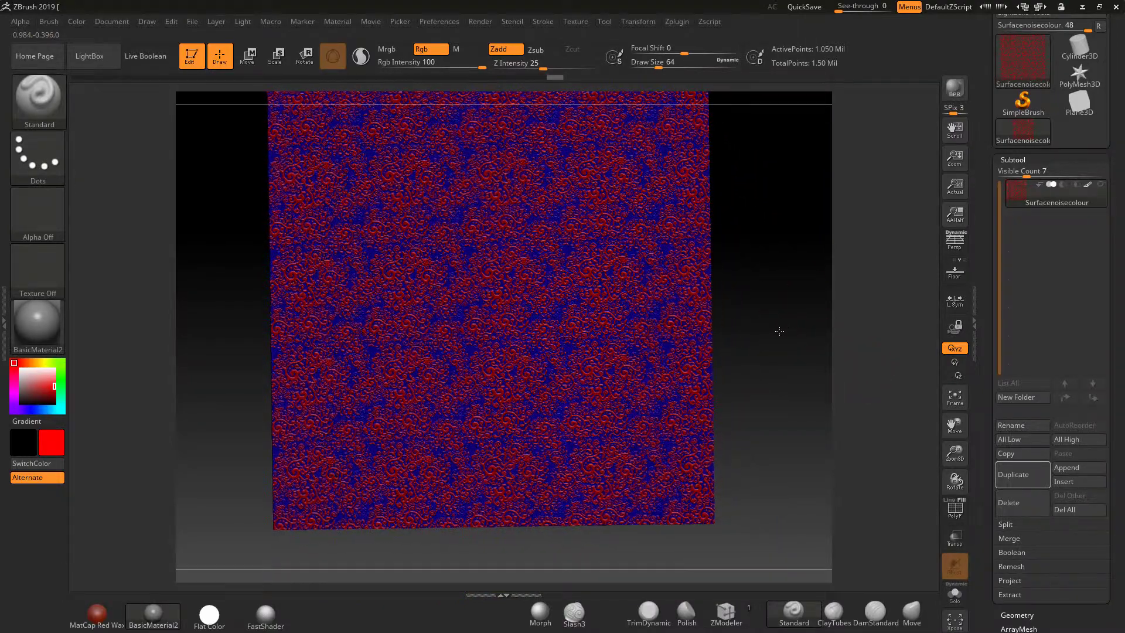
left_click(435, 322, "ctrl+shift")
left_click_drag(790, 379, 743, 349, "alt")
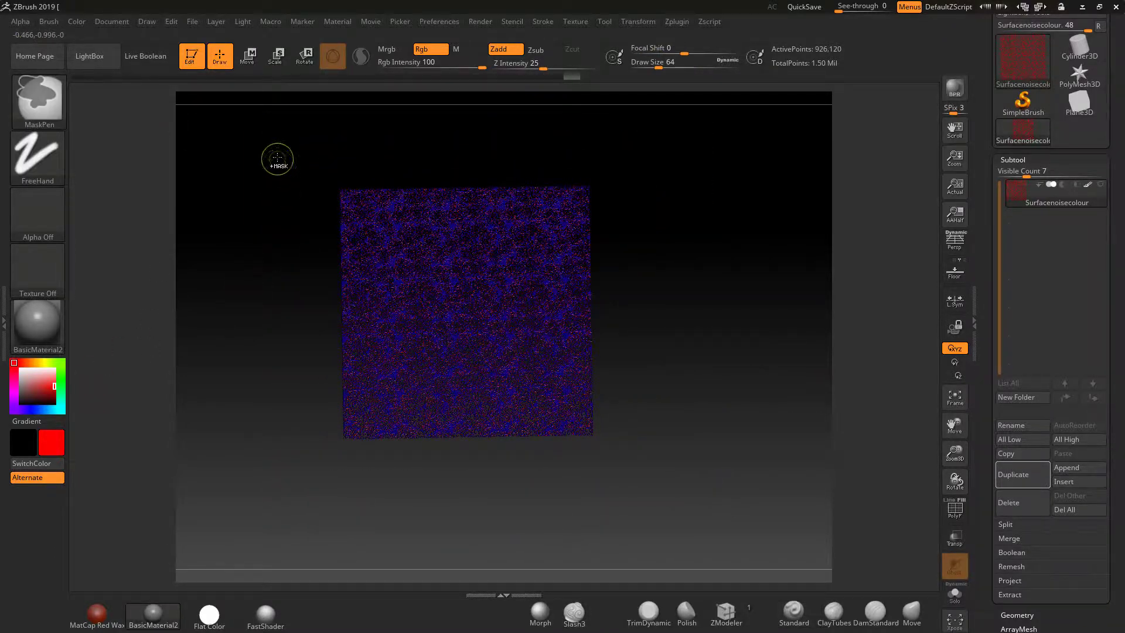
left_click_drag(276, 156, 680, 488, "ctrl")
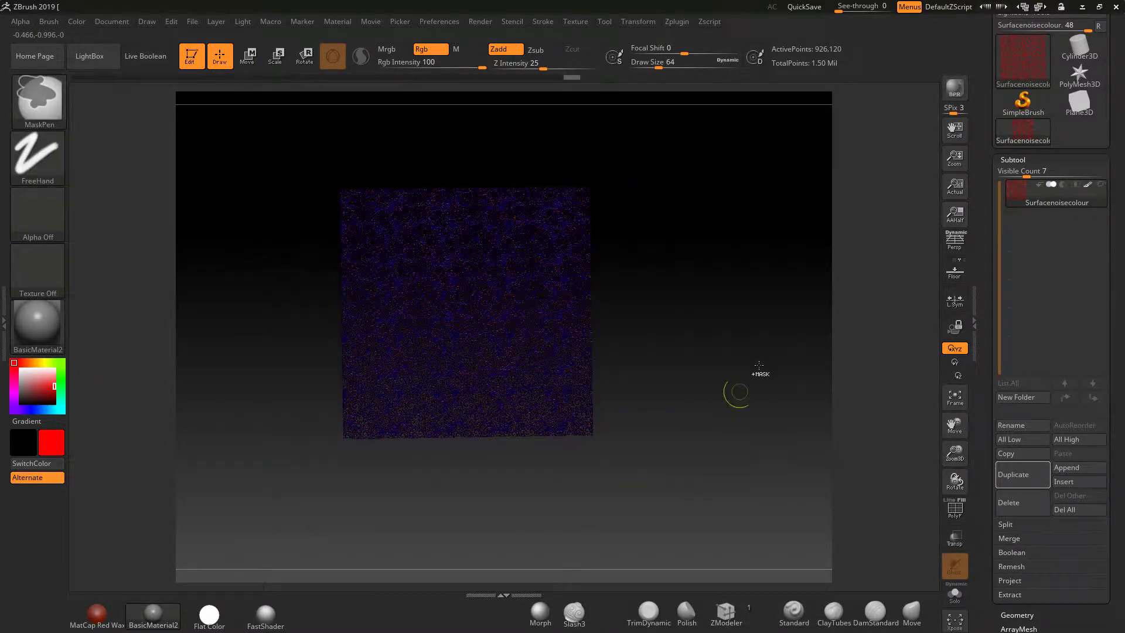
left_click(753, 332, "ctrl+shift")
left_click_drag(733, 329, 783, 416, "alt")
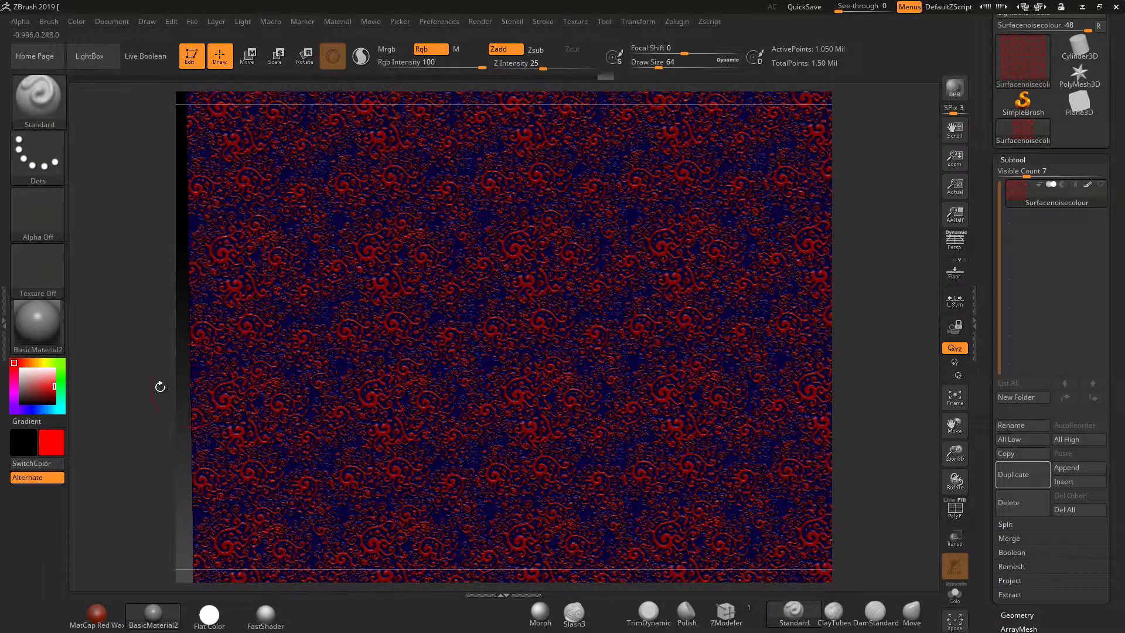
Step: Choose orange as the paint colour and set the Standard brush's draw size to 228
left_click(28, 362)
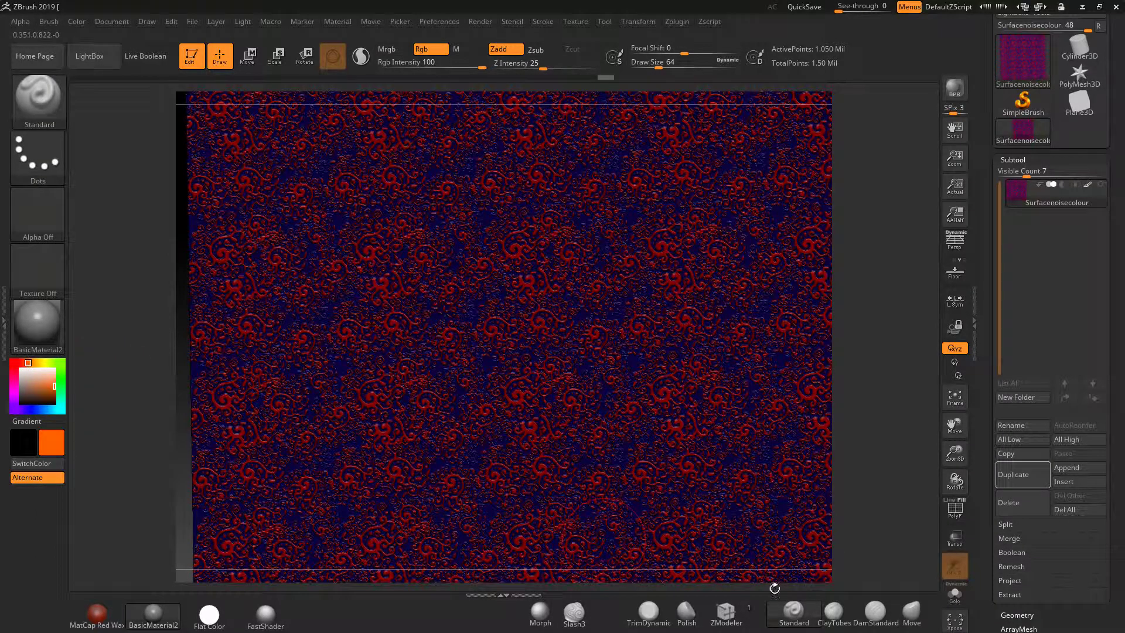
key("space")
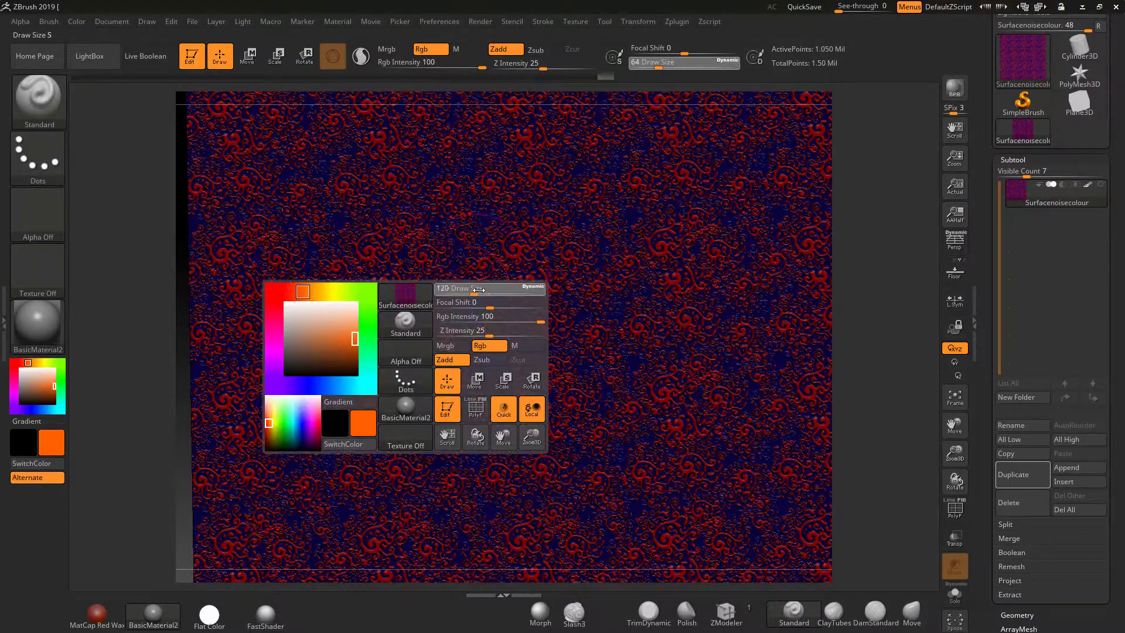
left_click_drag(473, 292, 493, 294)
Step: Try painting orange over the unmasked swirls in the plane's middle with Zadd active, and undo the stroke
mouse_move(522, 258)
left_mouse_down()
mouse_move(441, 449)
mouse_move(619, 379)
mouse_move(486, 193)
mouse_move(346, 269)
left_mouse_up()
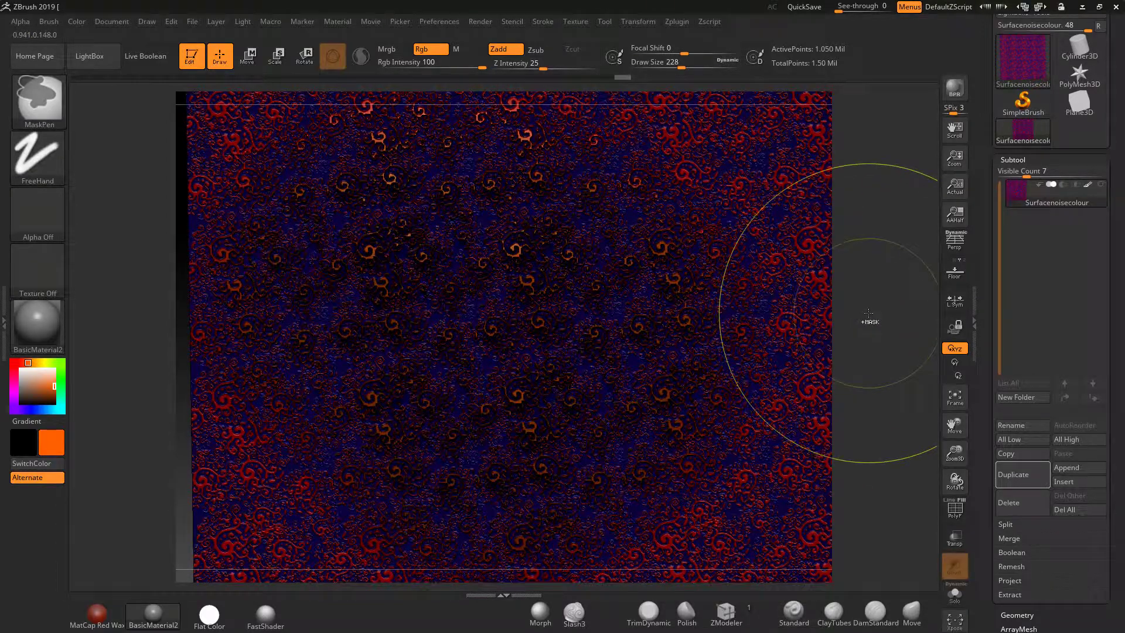
left_click_drag(871, 311, 874, 320, "ctrl")
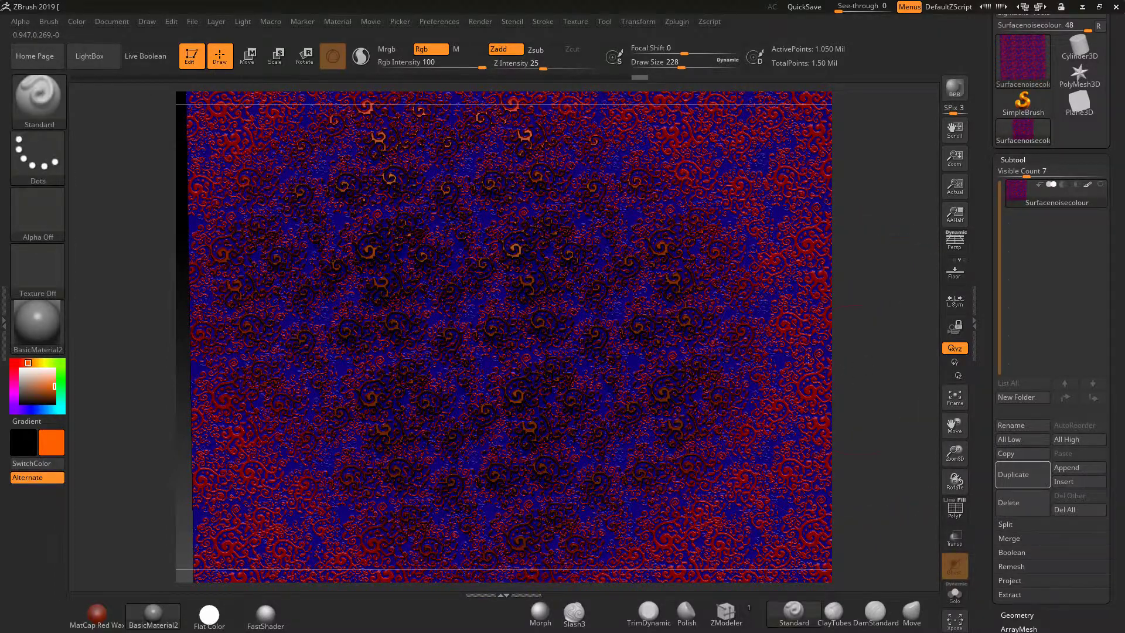
left_click_drag(809, 358, 746, 354, "alt")
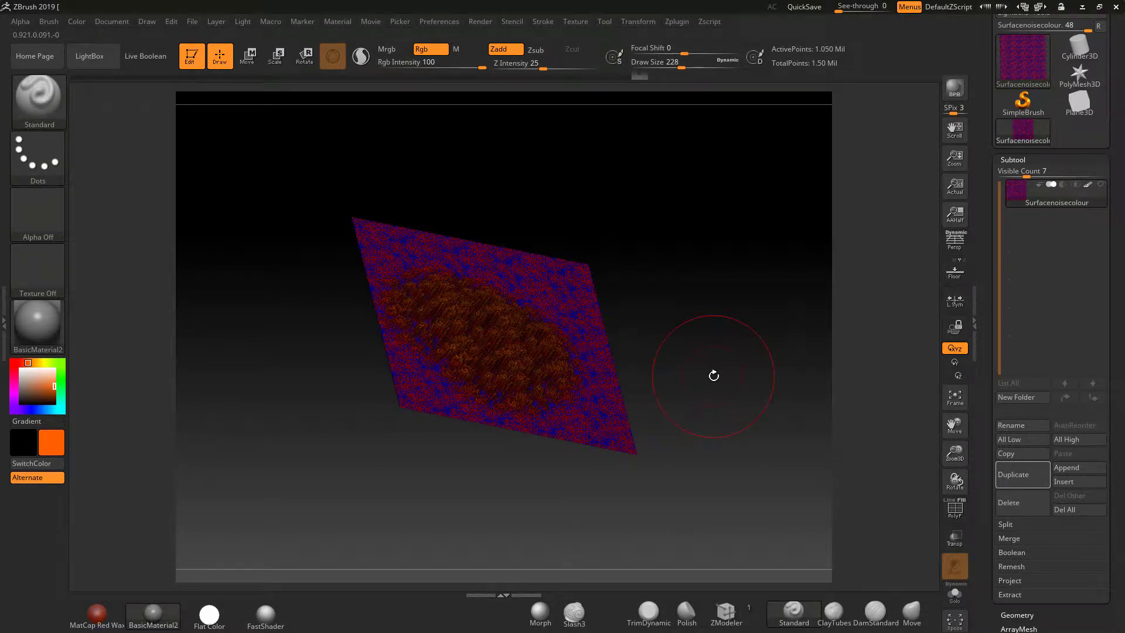
left_click(804, 301, "ctrl")
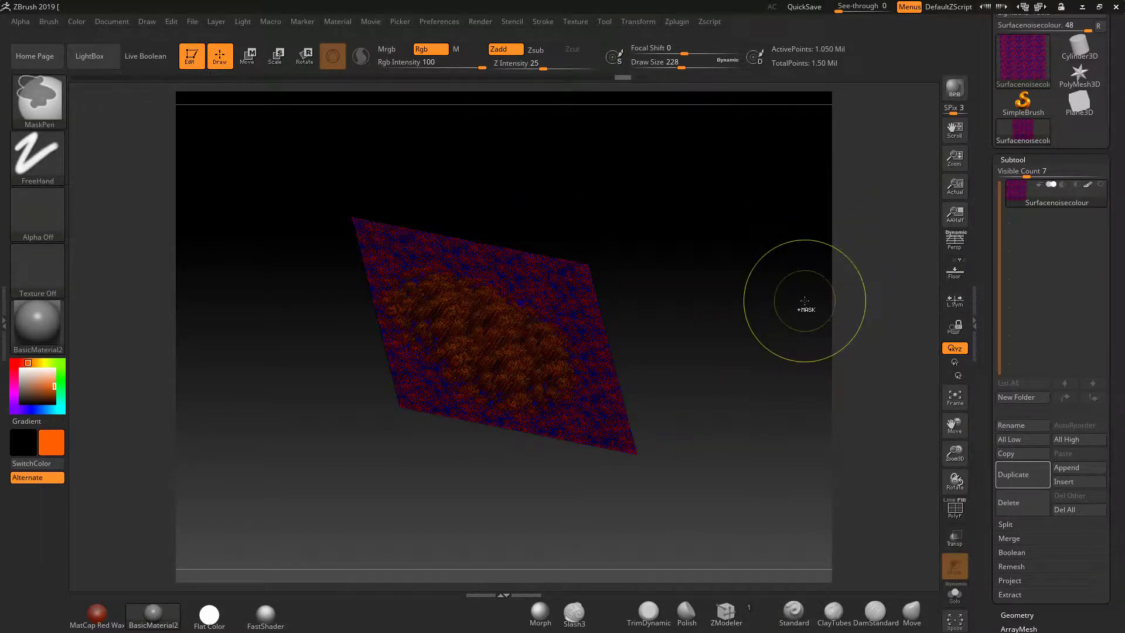
key("ctrl+z")
key("ctrl+z")
Step: Paint the swirls in the plane's middle orange using colour only, without Zadd, and clear the mask
left_click(502, 52)
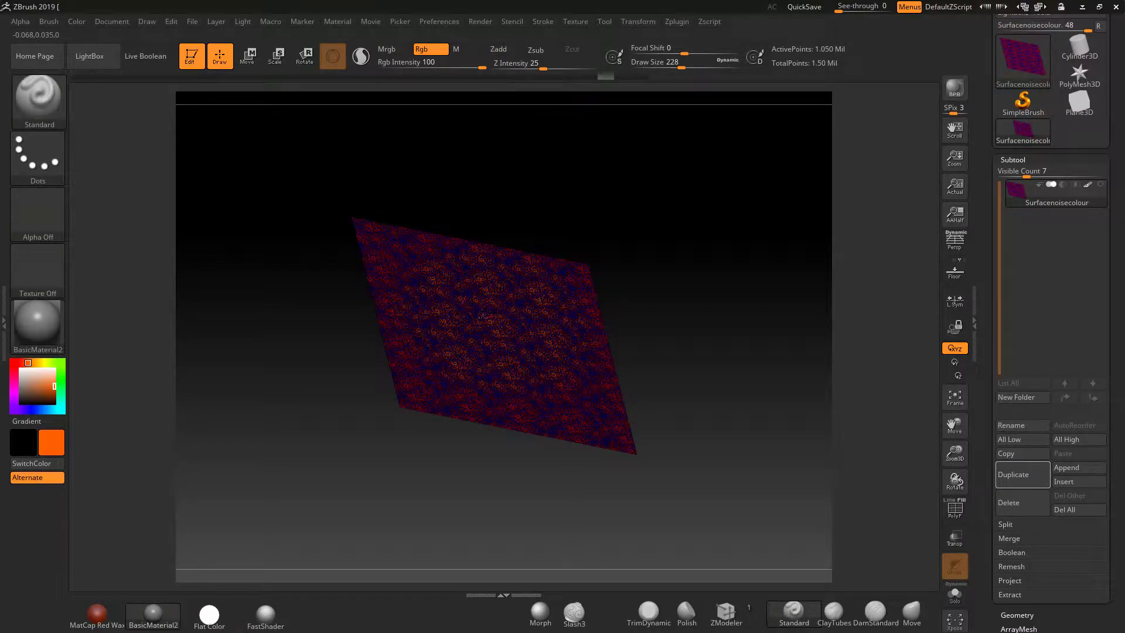
left_click_drag(741, 321, 758, 374, "shift")
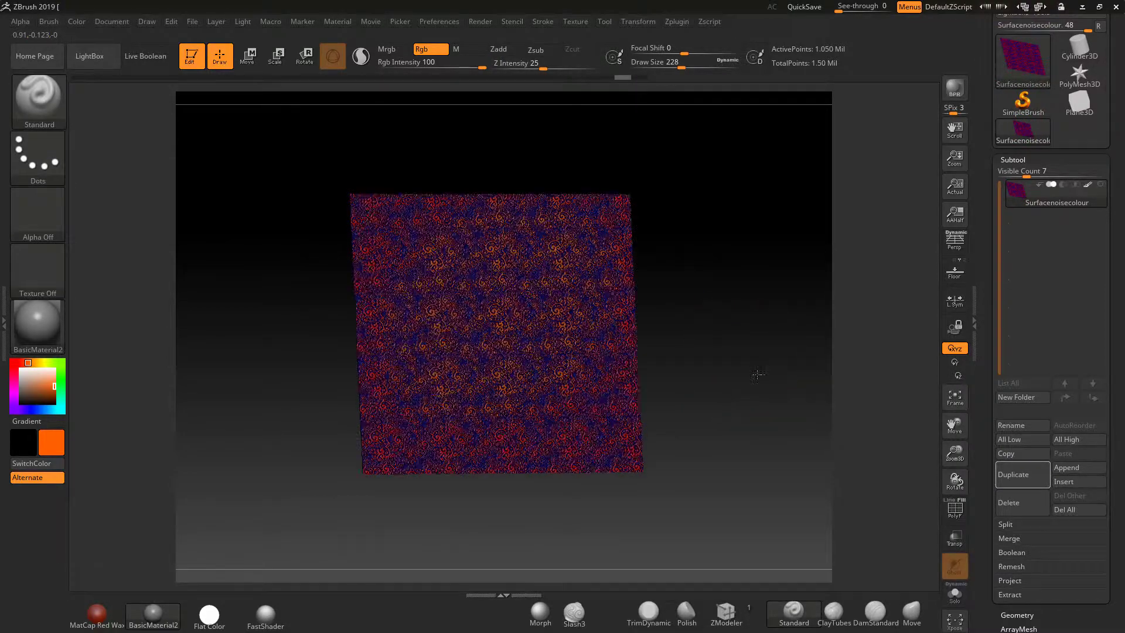
key("f")
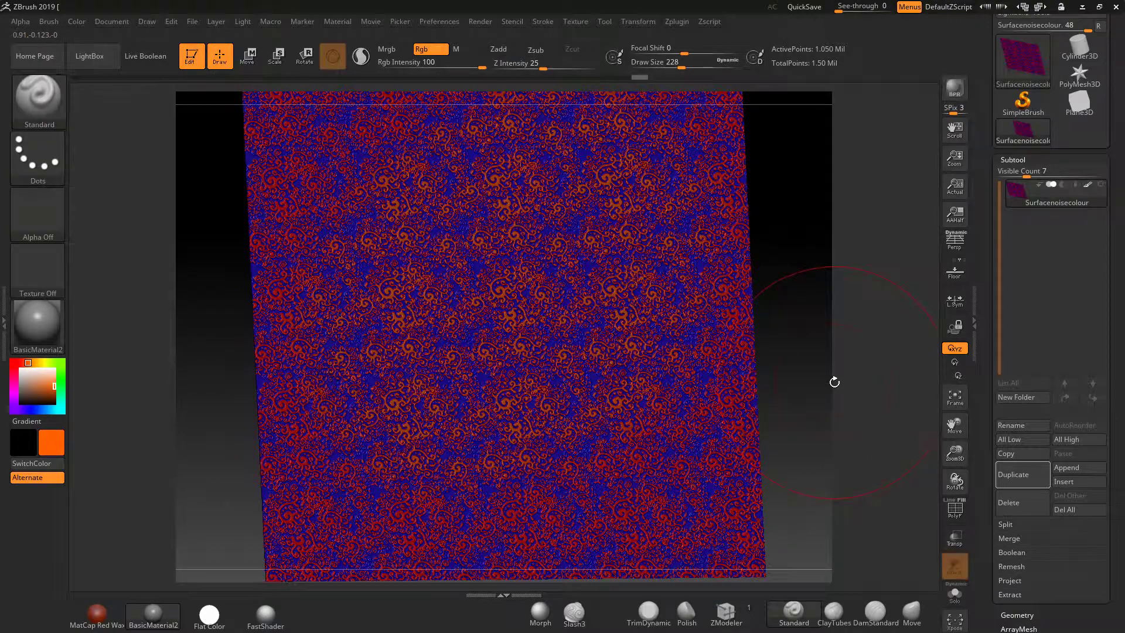
left_click_drag(835, 382, 803, 370)
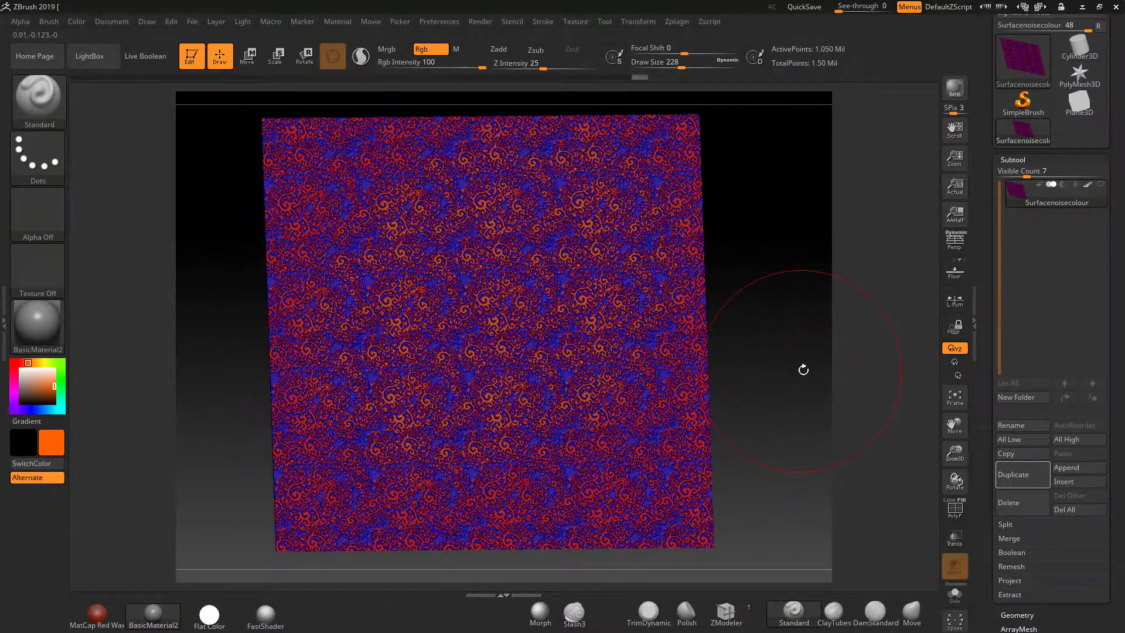